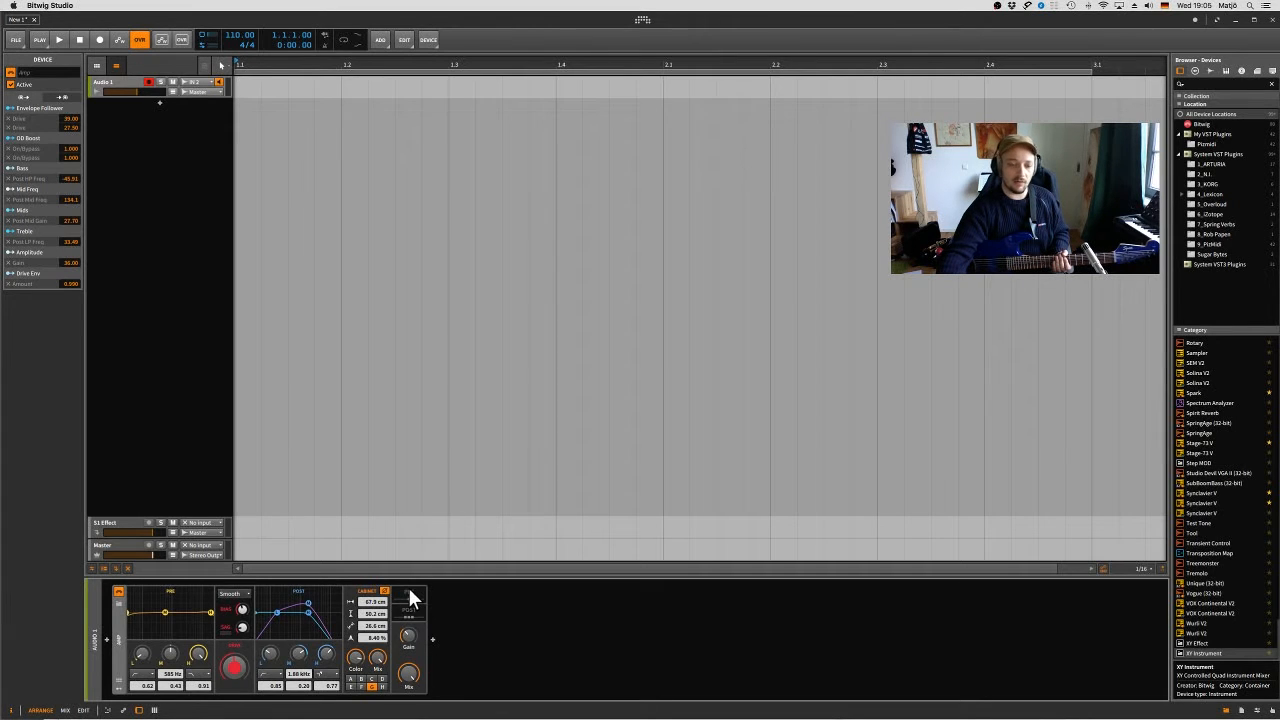
- Inspect the devices nested in the Amp's Pre and Post FX chains, leaving both chains collapsed
{"action": "key", "text": "super+v"}
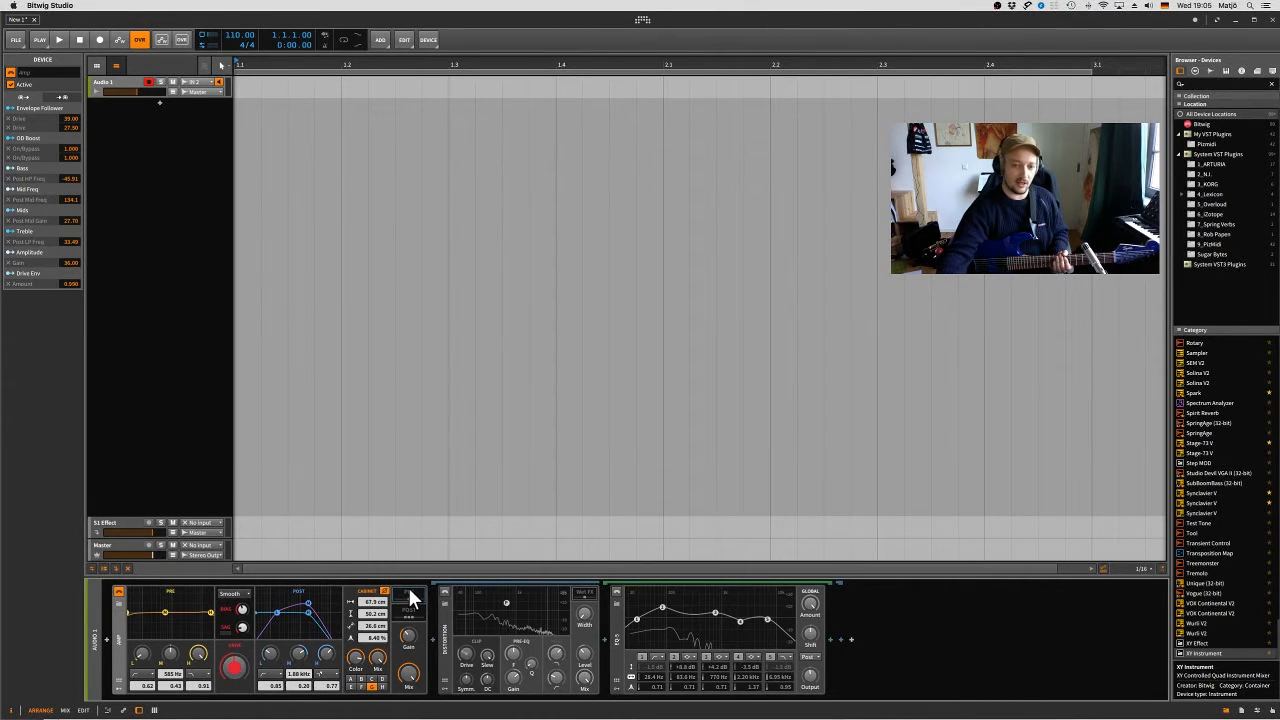
{"action": "key", "text": "super+z"}
{"action": "key", "text": "super+shift+z"}
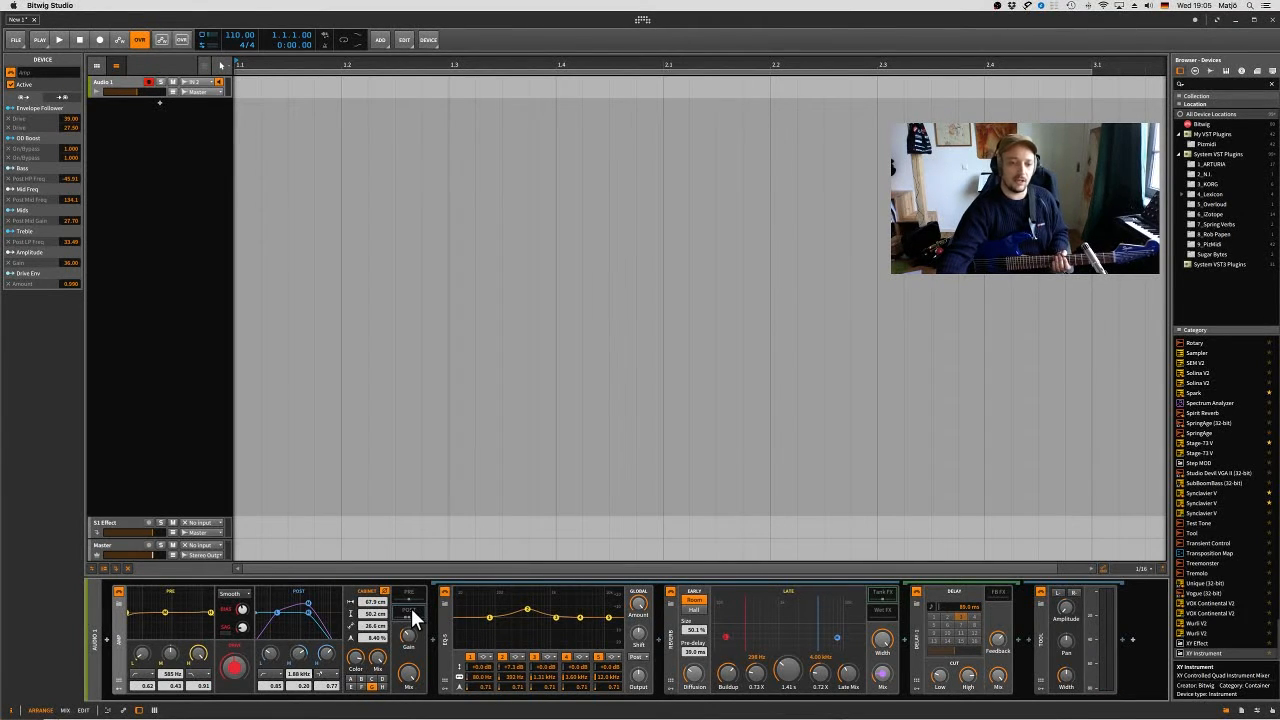
{"action": "key", "text": "super+z"}
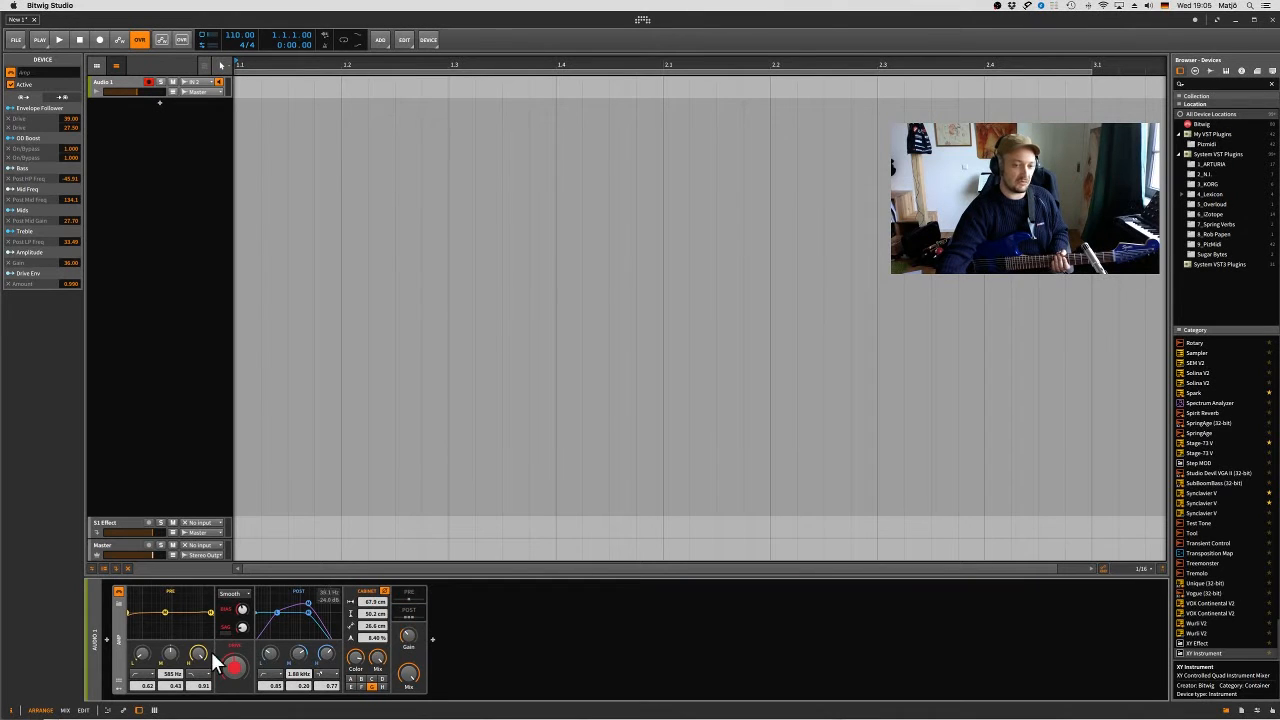
- Review the Amp's available drive types and keep Smooth selected
{"action": "left_click", "coordinate": [242, 594]}
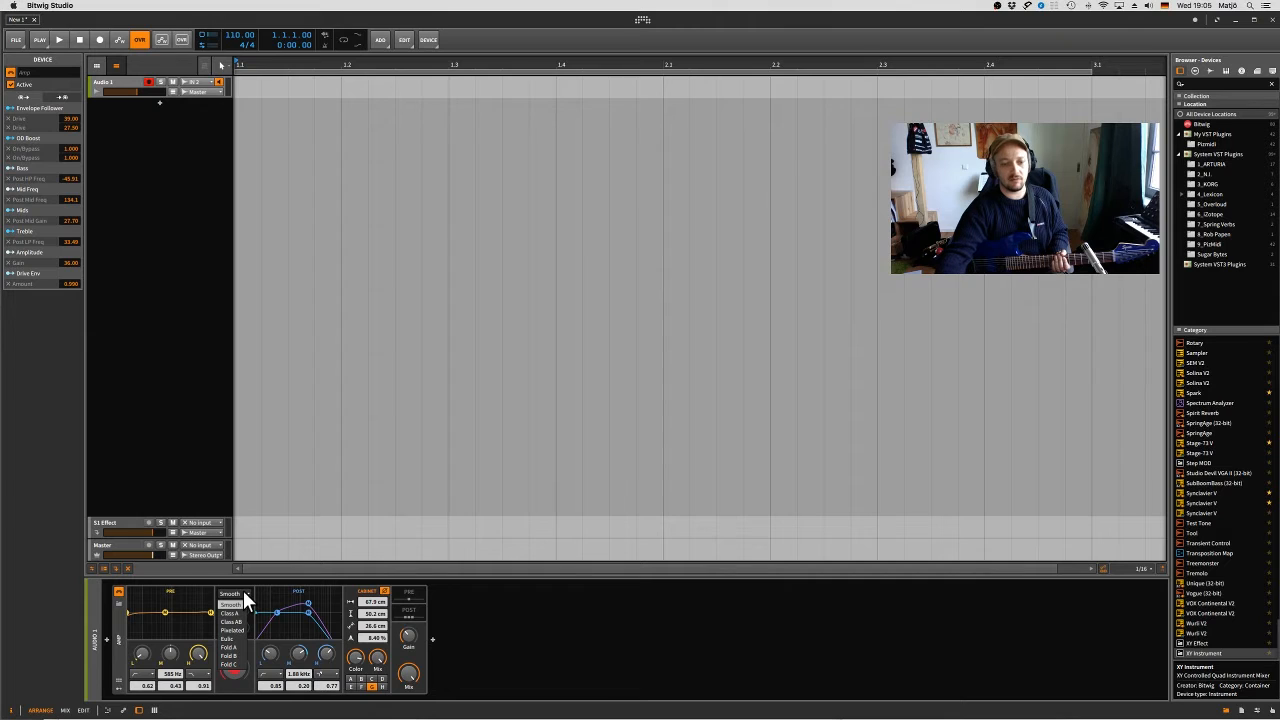
{"action": "left_click", "coordinate": [246, 605]}
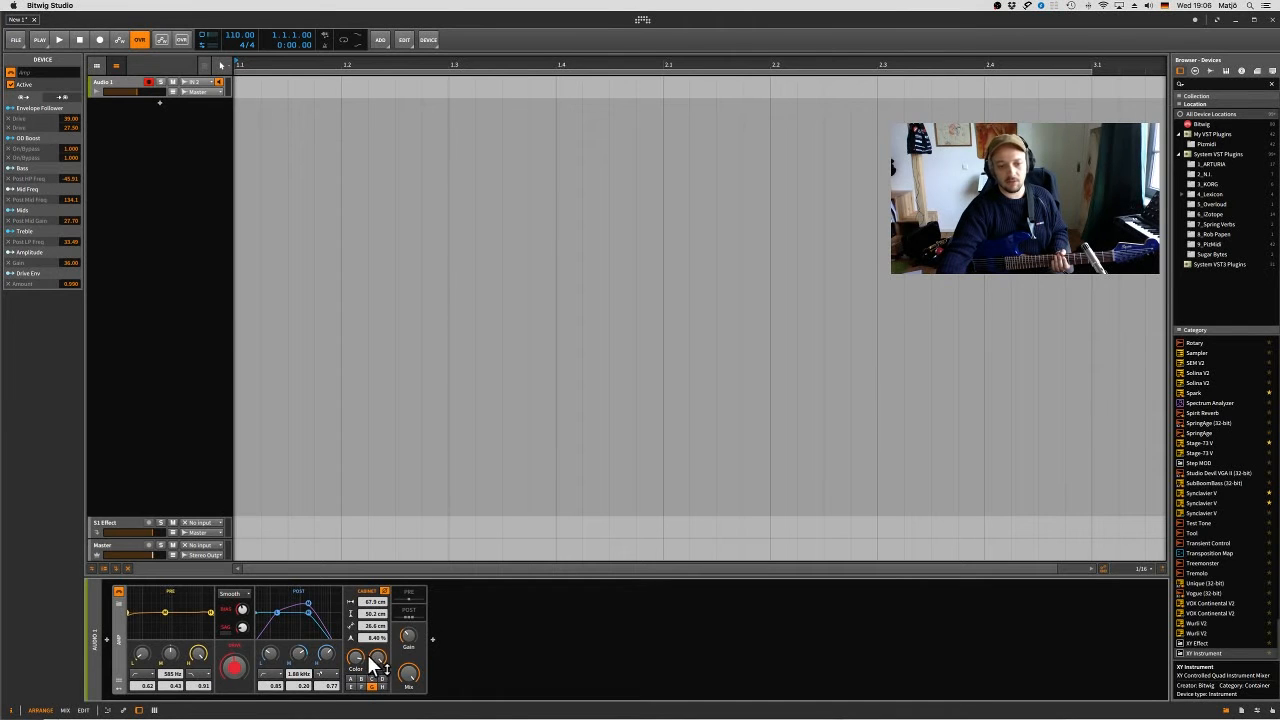
{"action": "mouse_move", "coordinate": [354, 659]}
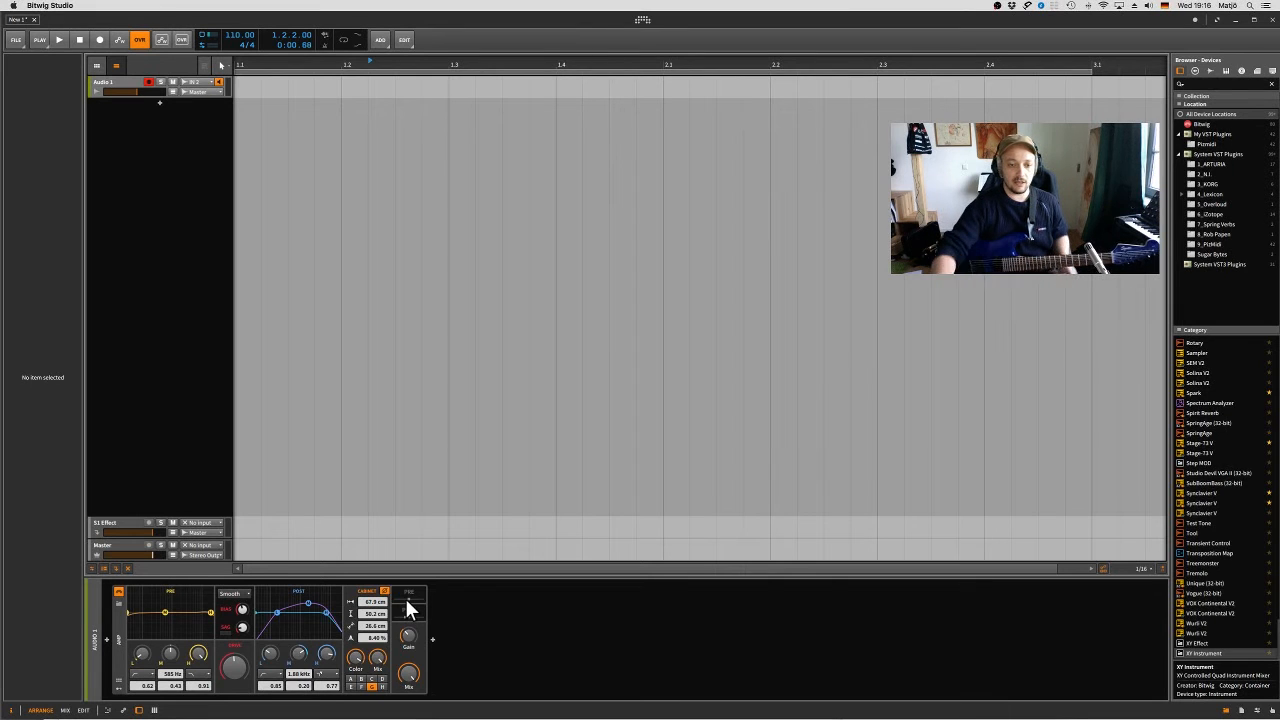
- Show the Amp's modulators and remote controls and expand its Pre FX chain
{"action": "left_click", "coordinate": [118, 697]}
{"action": "left_click", "coordinate": [118, 688]}
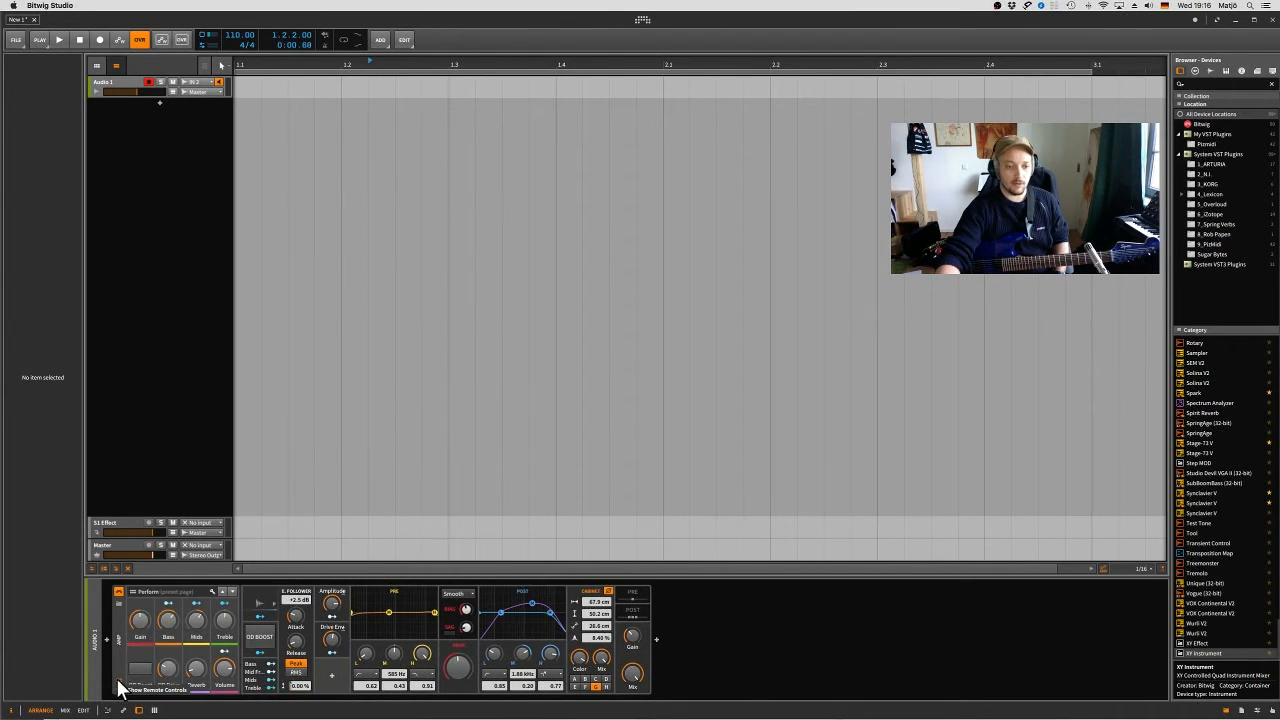
{"action": "left_click", "coordinate": [633, 593]}
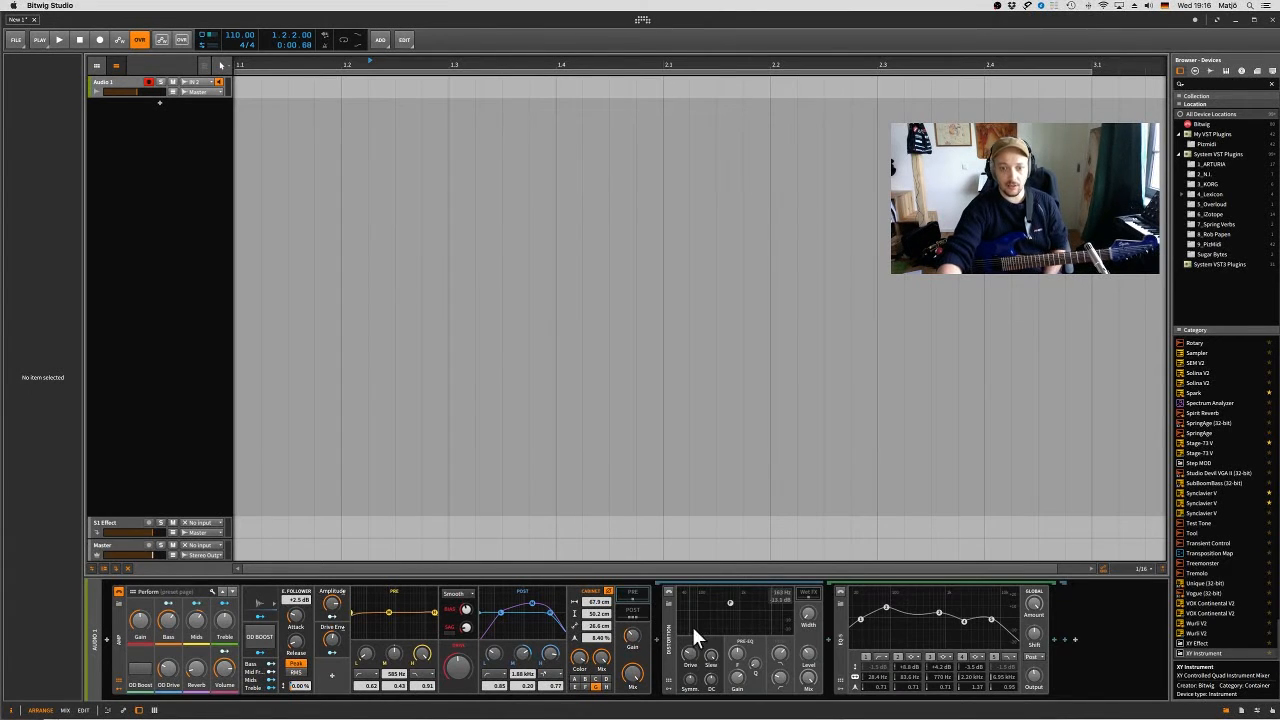
- Compare the sound with OD Boost on and off, leaving OD Boost enabled
{"action": "left_click", "coordinate": [142, 674]}
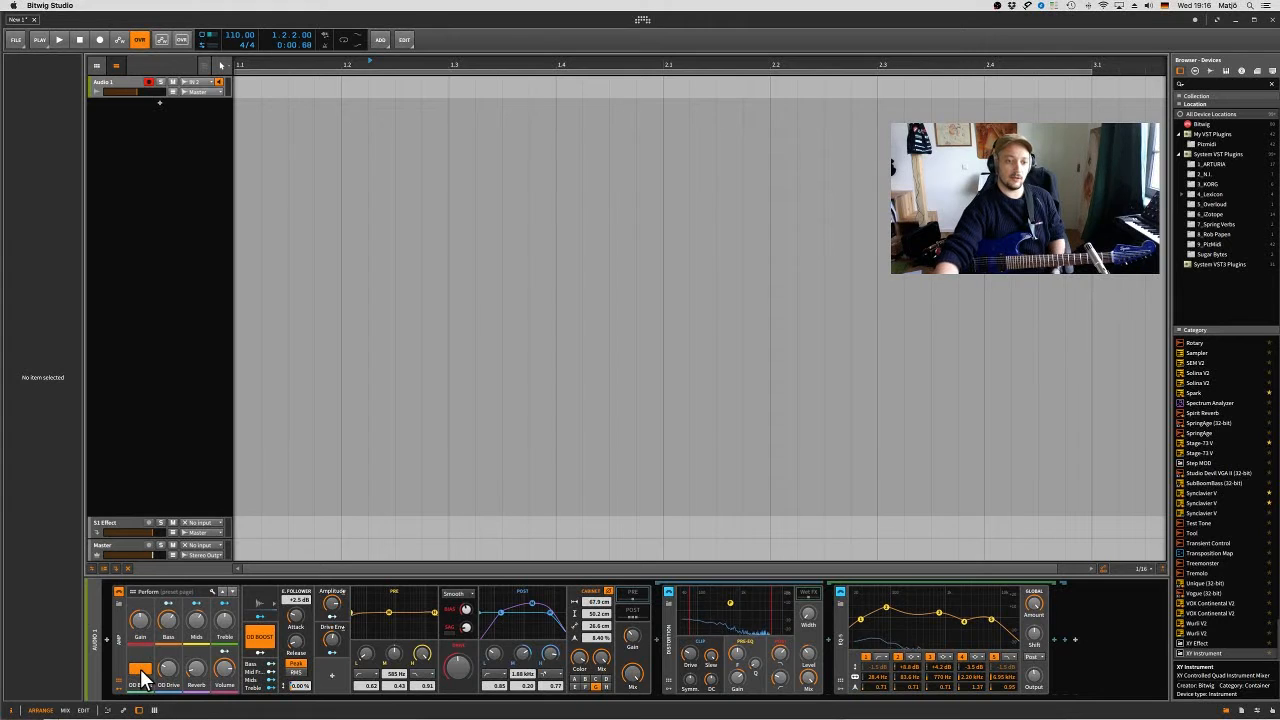
{"action": "left_click", "coordinate": [142, 674]}
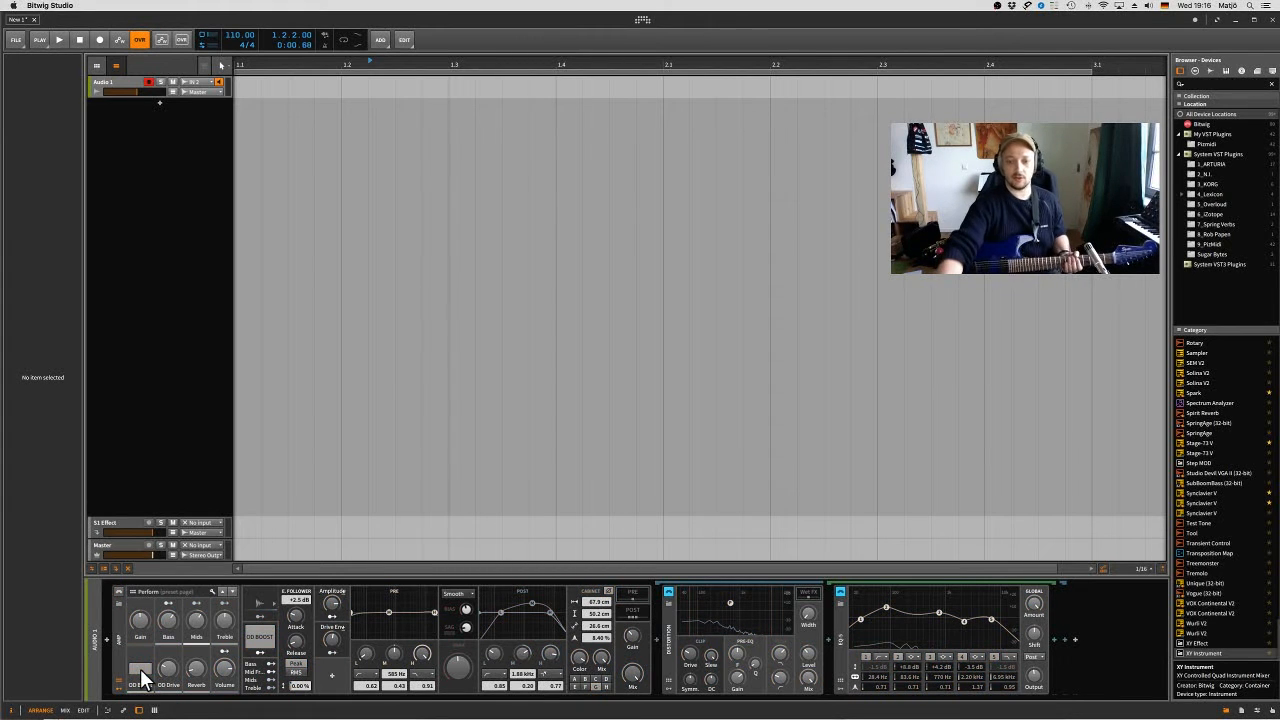
{"action": "left_click", "coordinate": [142, 674]}
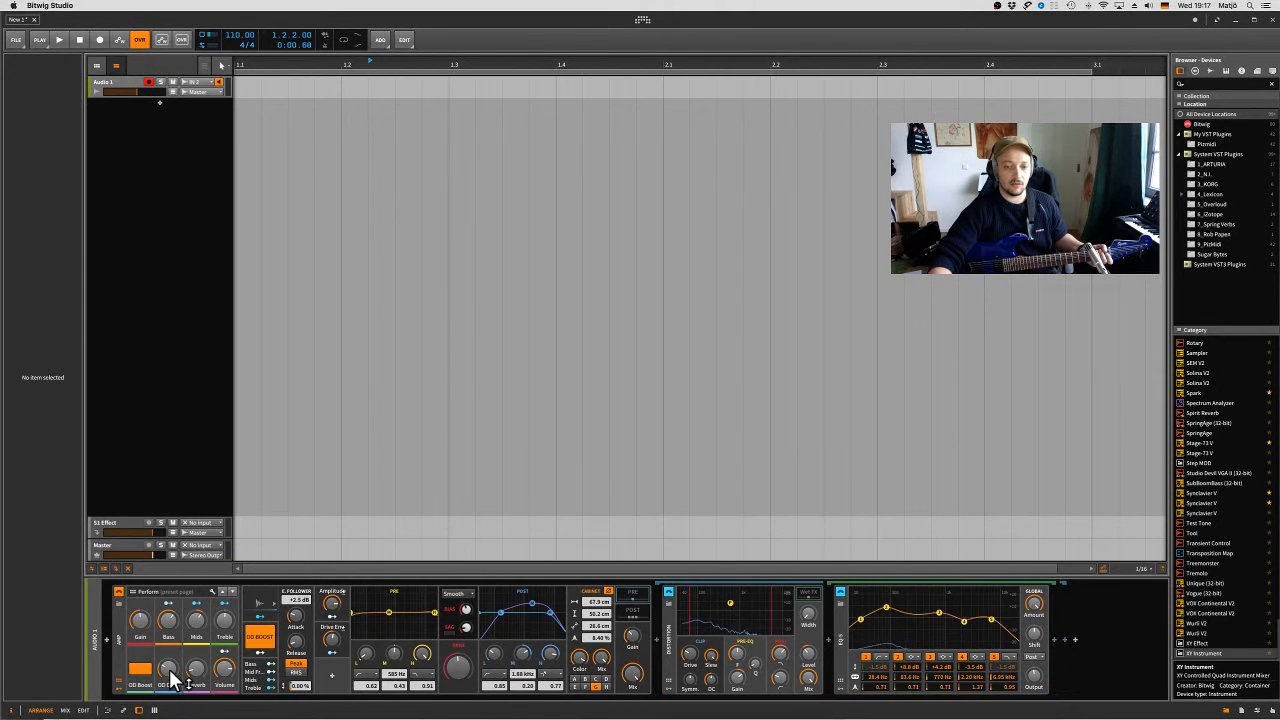
- Try the Amp's OD Drive and Reverb macro controls
{"action": "mouse_move", "coordinate": [170, 672]}
{"action": "left_mouse_down"}
{"action": "mouse_move", "coordinate": [168, 656]}
{"action": "mouse_move", "coordinate": [176, 678]}
{"action": "left_mouse_up"}
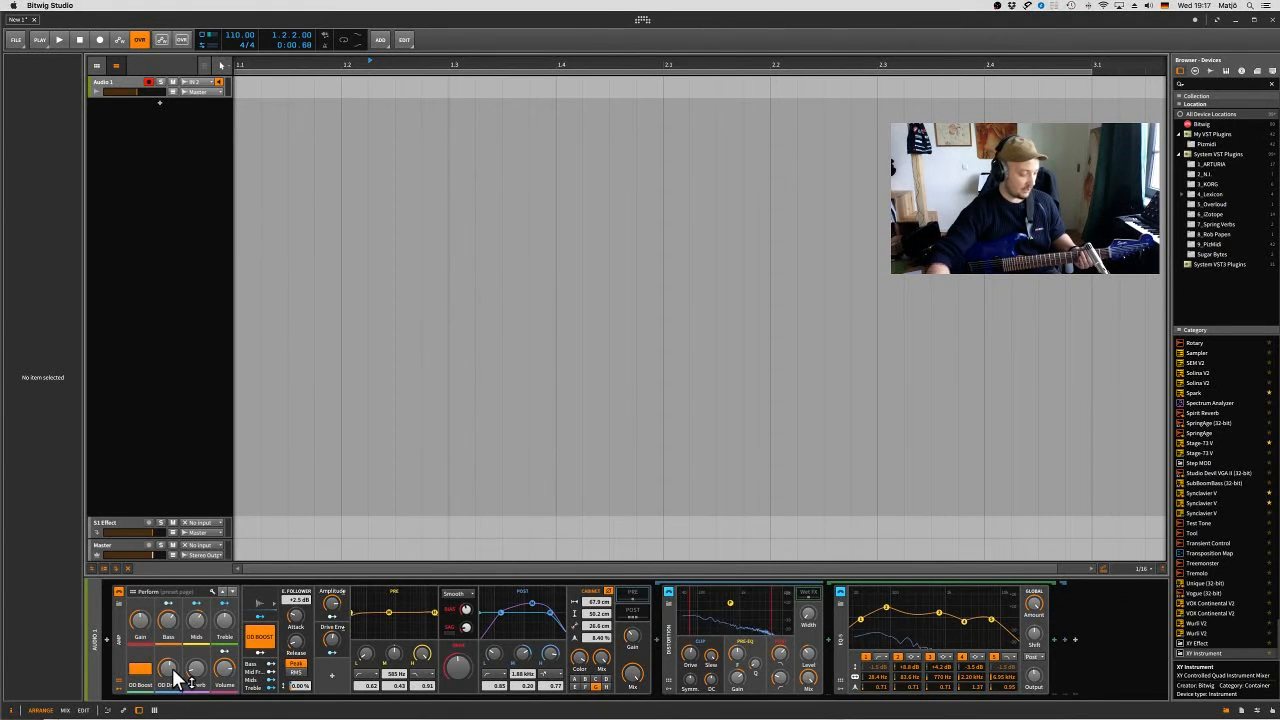
{"action": "mouse_move", "coordinate": [173, 669]}
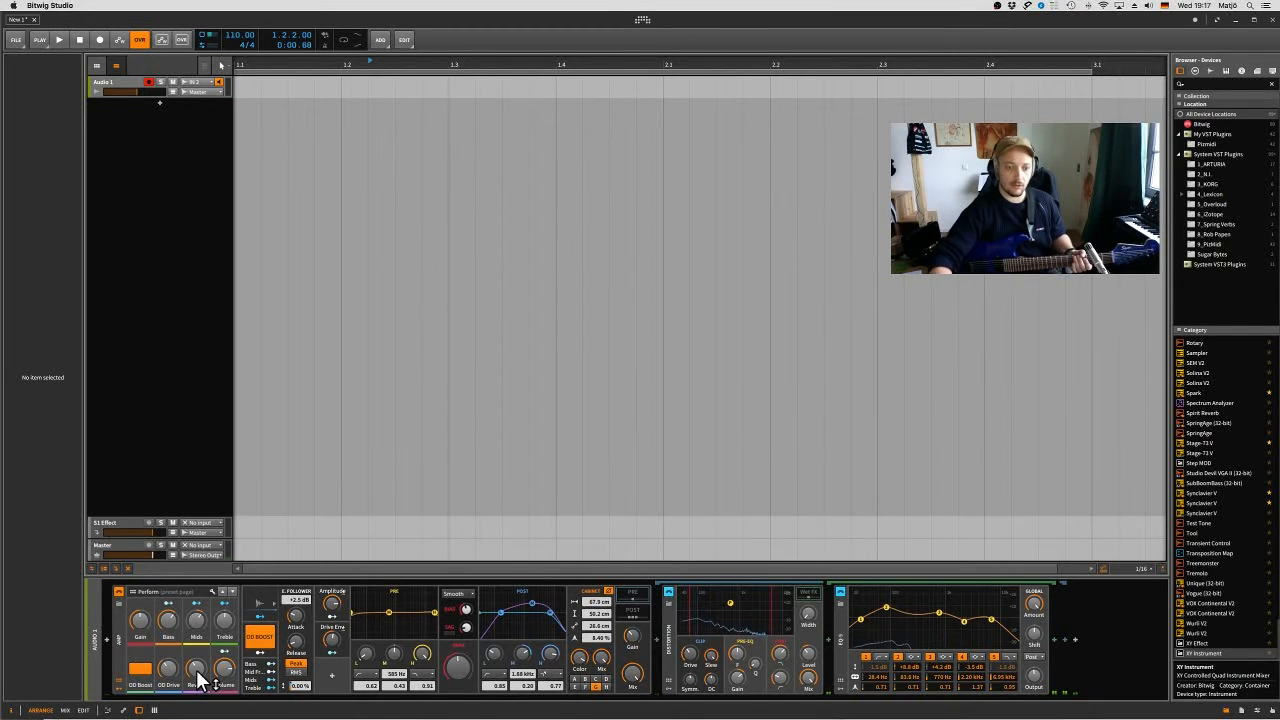
{"action": "left_click_drag", "start_coordinate": [197, 672], "coordinate": [197, 692]}
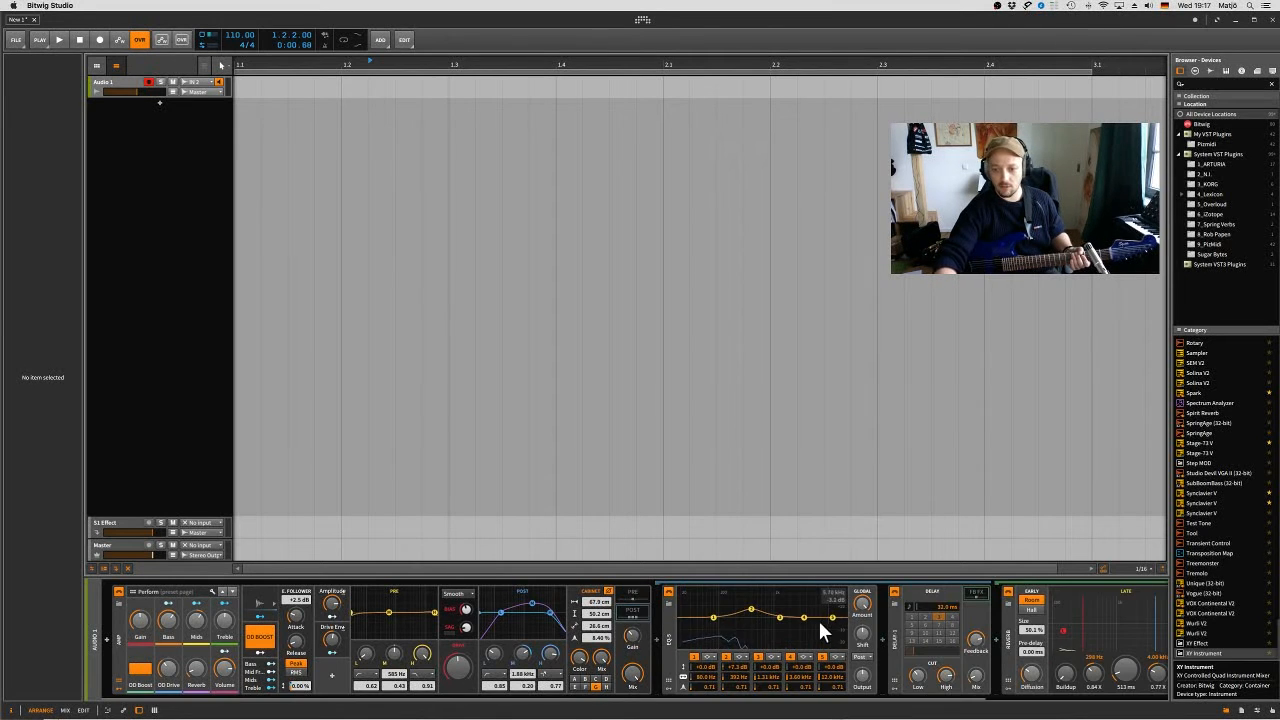
- Examine the EQ, Delay, Reverb and Tool devices in the Amp's Post FX chain
{"action": "scroll", "coordinate": [821, 619], "scroll_direction": "right", "scroll_amount": 5}
{"action": "scroll", "coordinate": [821, 619], "scroll_direction": "right", "scroll_amount": 2}
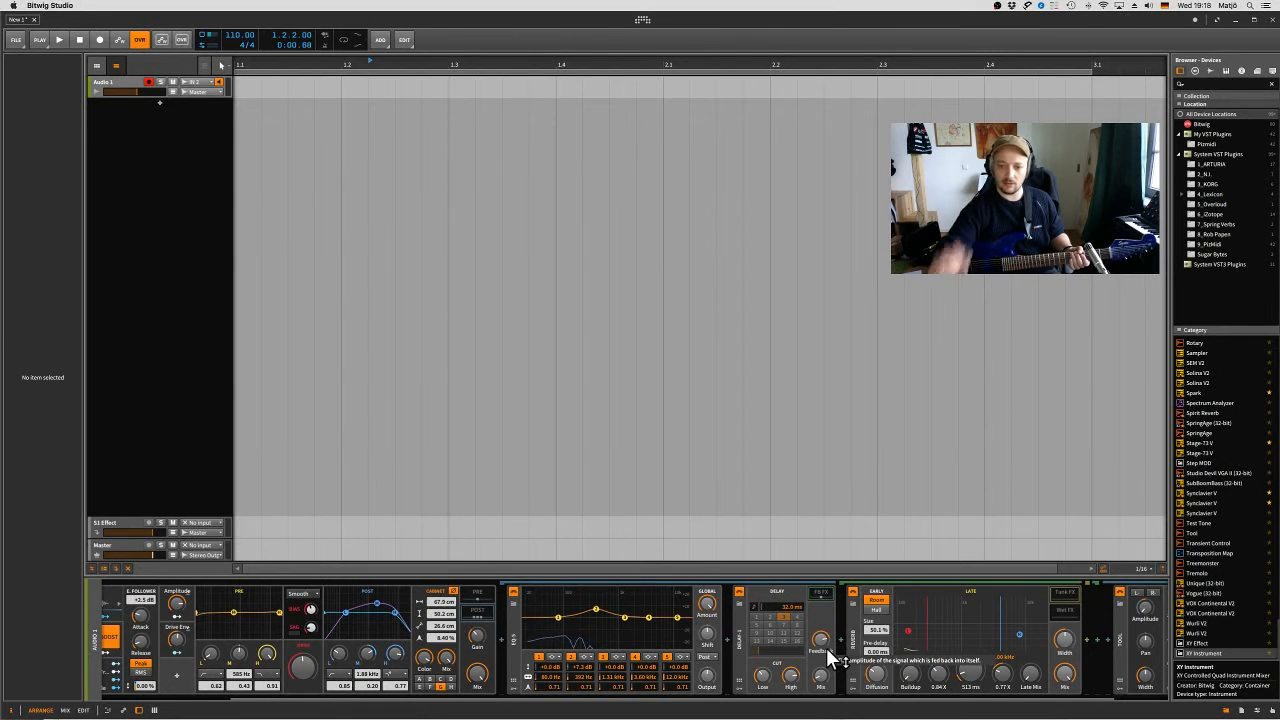
{"action": "scroll", "coordinate": [826, 647], "scroll_direction": "right", "scroll_amount": 1}
{"action": "scroll", "coordinate": [826, 647], "scroll_direction": "right", "scroll_amount": 2}
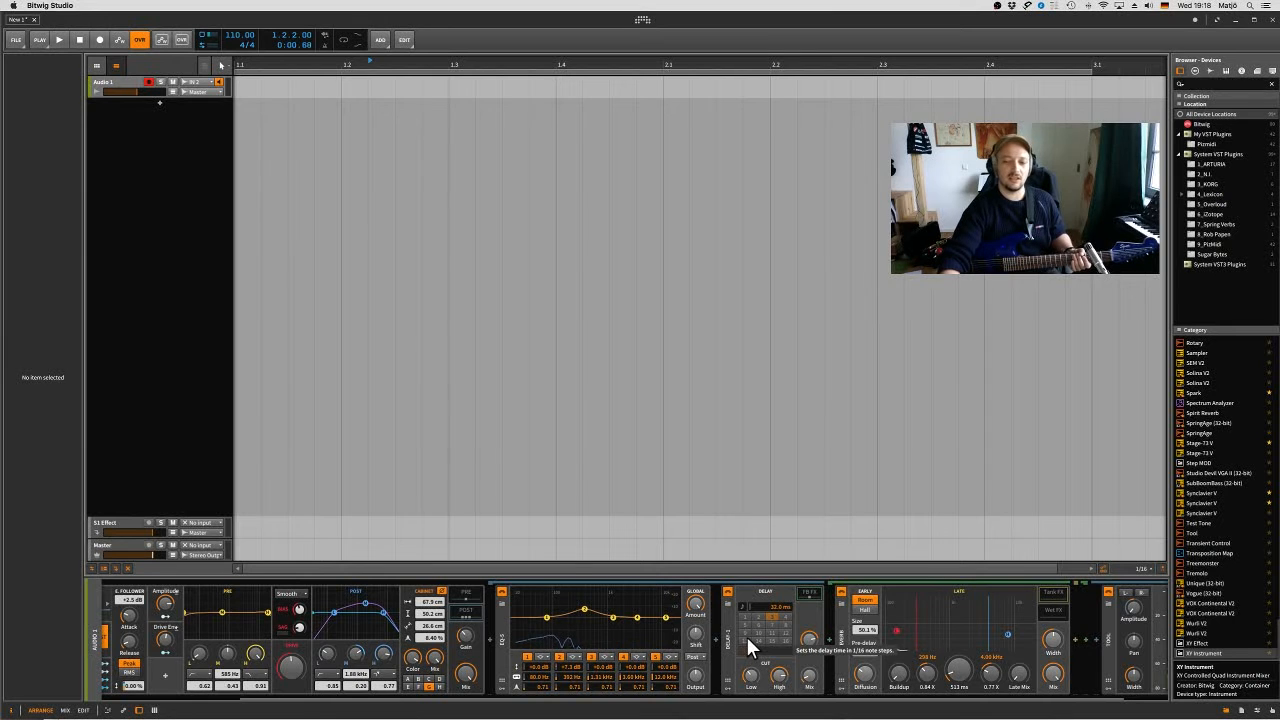
{"action": "scroll", "coordinate": [746, 636], "scroll_direction": "right", "scroll_amount": 2}
{"action": "scroll", "coordinate": [748, 640], "scroll_direction": "left", "scroll_amount": 4}
{"action": "scroll", "coordinate": [748, 640], "scroll_direction": "right", "scroll_amount": 4}
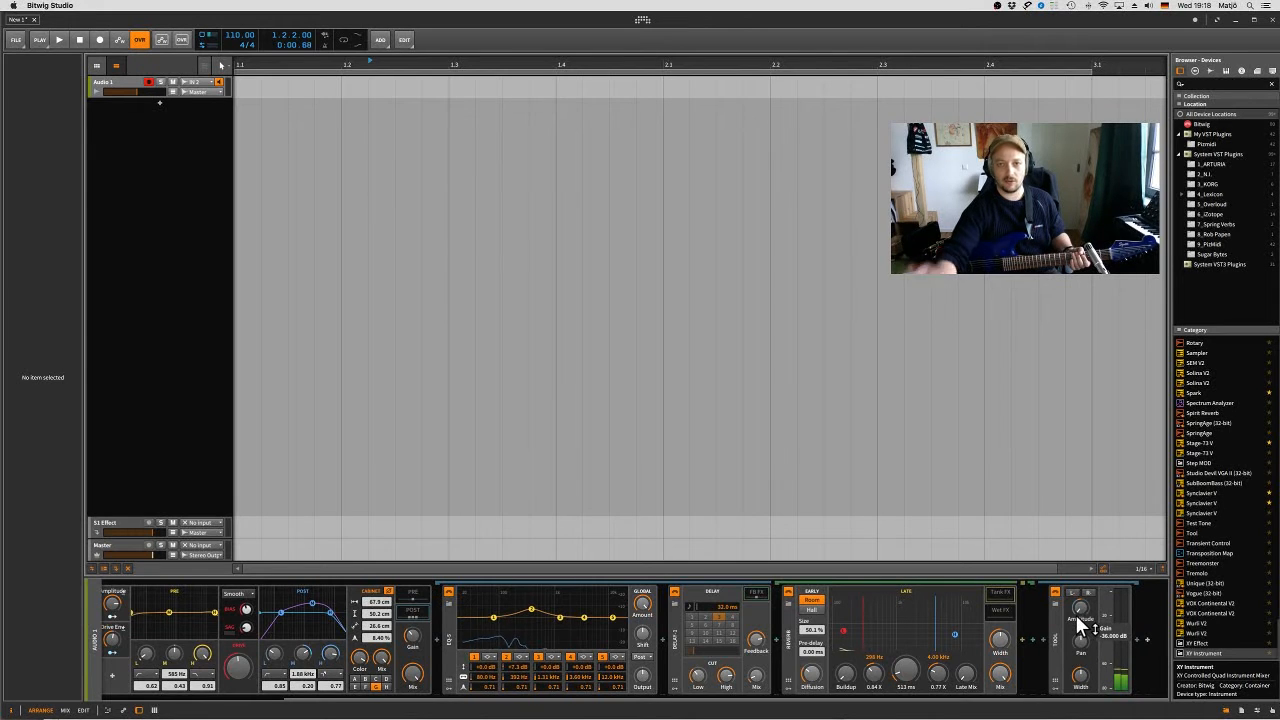
{"action": "scroll", "coordinate": [1075, 614], "scroll_direction": "left", "scroll_amount": 4}
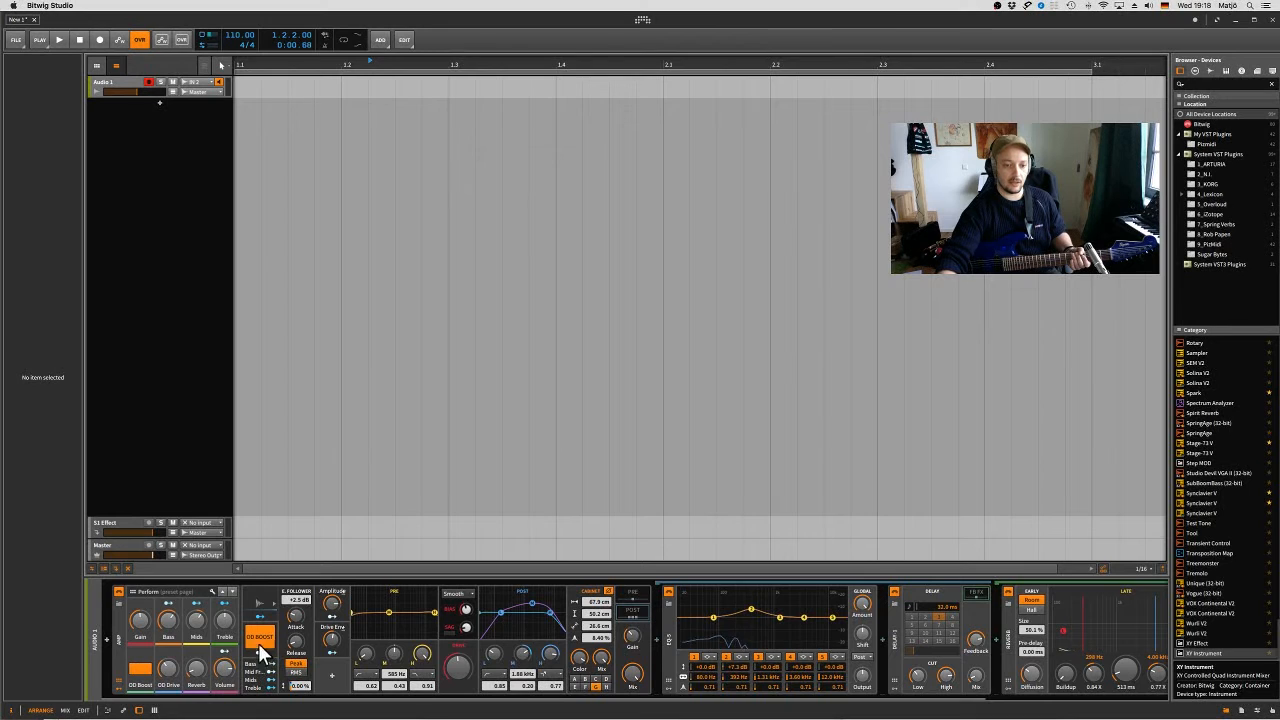
- Turn OD Boost off and select the Envelope Follower modulator to inspect its Drive modulation
{"action": "left_click", "coordinate": [140, 669]}
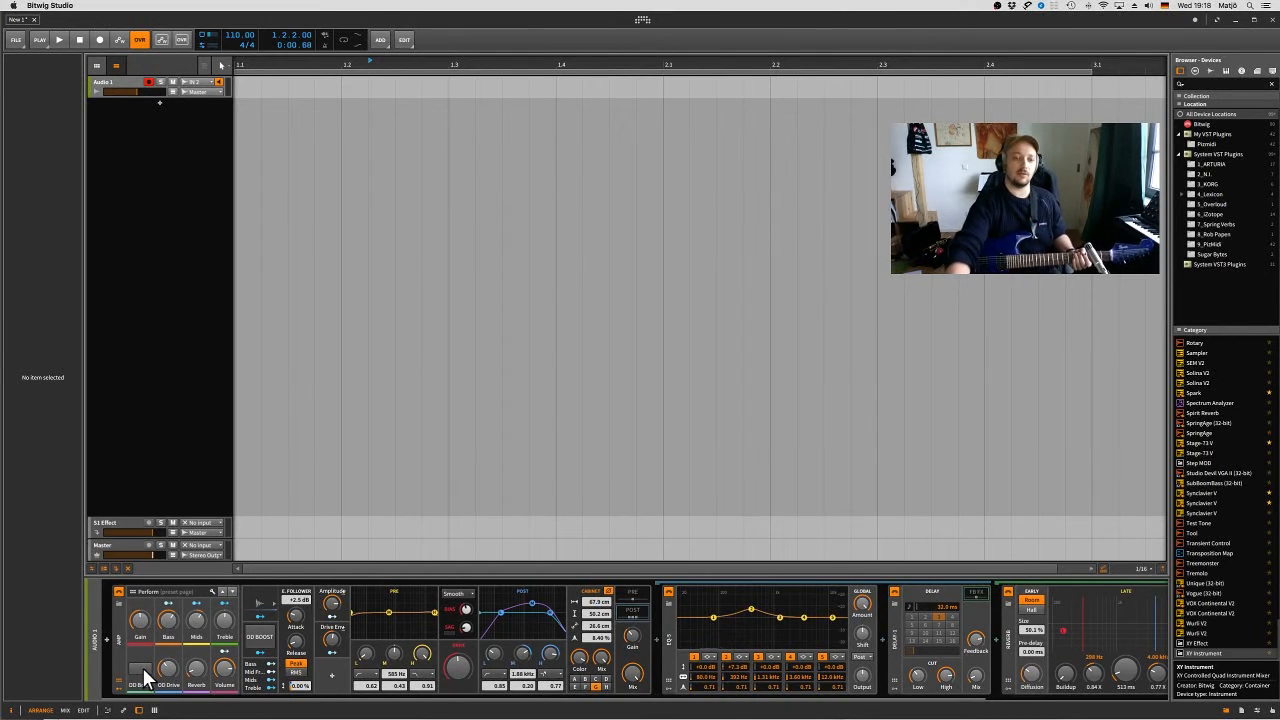
{"action": "left_click", "coordinate": [260, 605]}
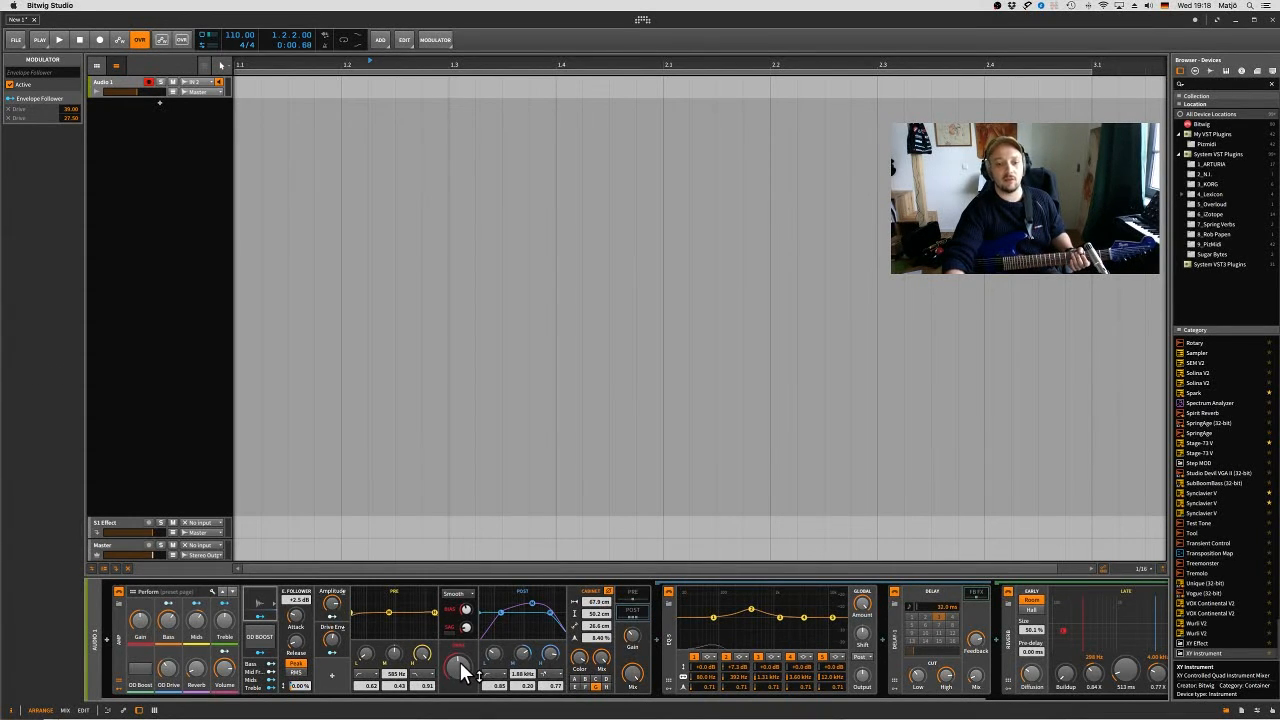
{"action": "mouse_move", "coordinate": [459, 661]}
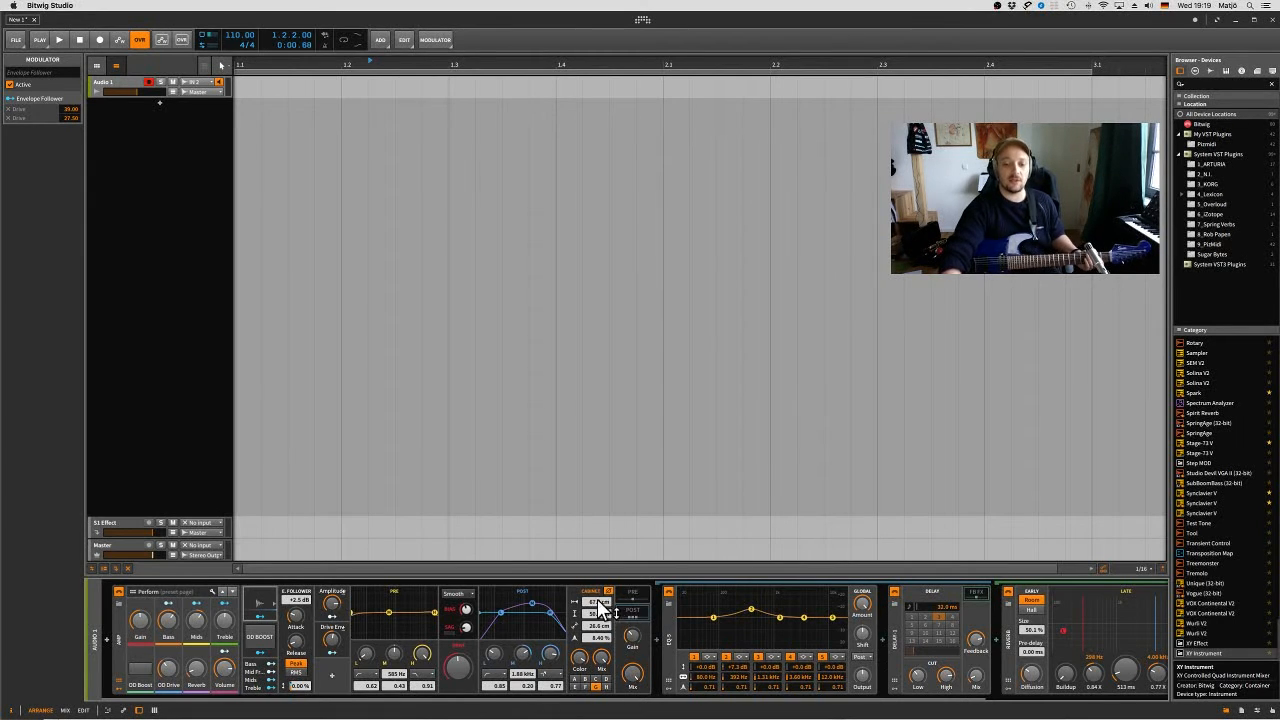
- Save the Amp preset to the library as The Blues-Machine, replacing the existing preset
{"action": "scroll", "coordinate": [600, 608], "scroll_direction": "right", "scroll_amount": 1}
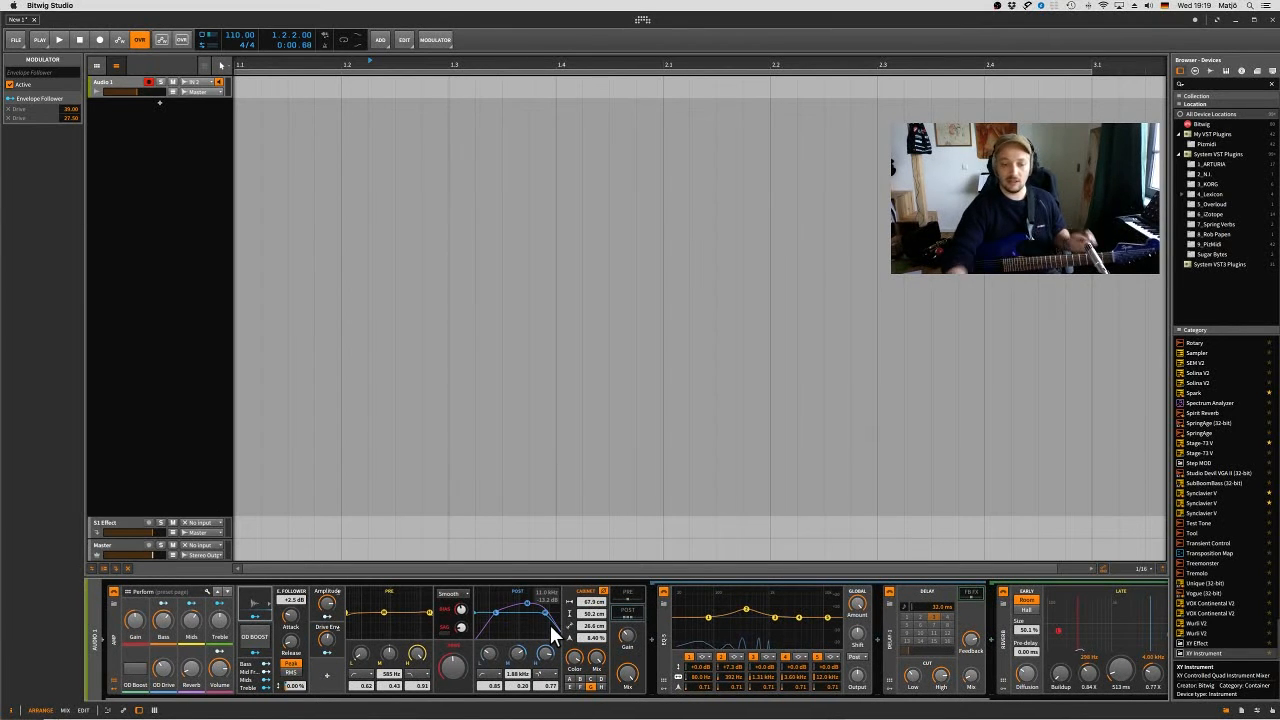
{"action": "right_click", "coordinate": [112, 642]}
{"action": "left_click", "coordinate": [143, 642]}
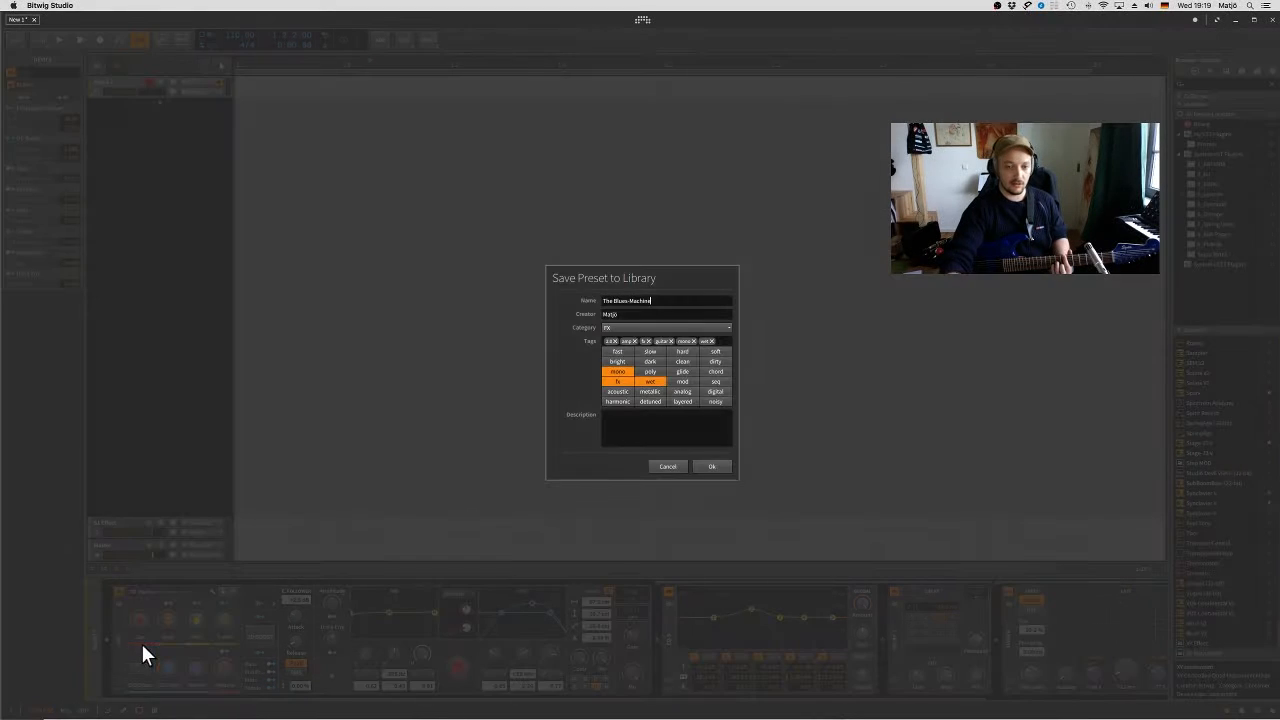
{"action": "left_click", "coordinate": [711, 466]}
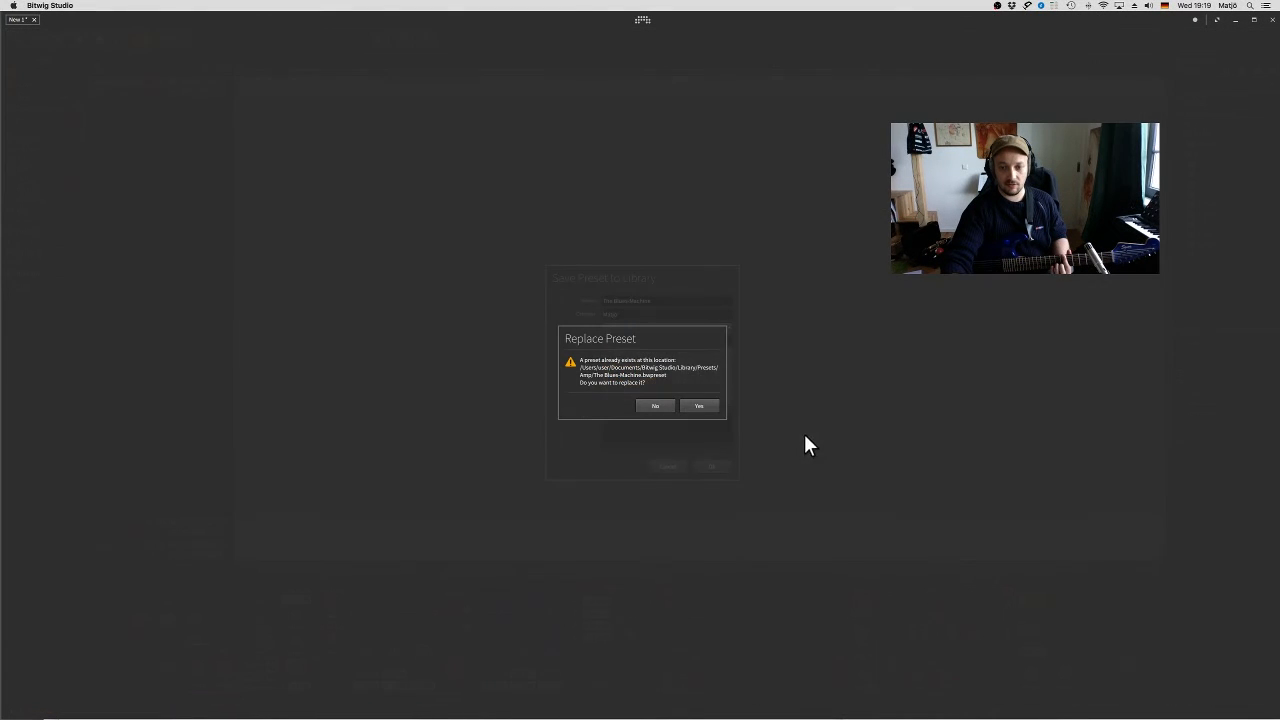
{"action": "left_click", "coordinate": [704, 405]}
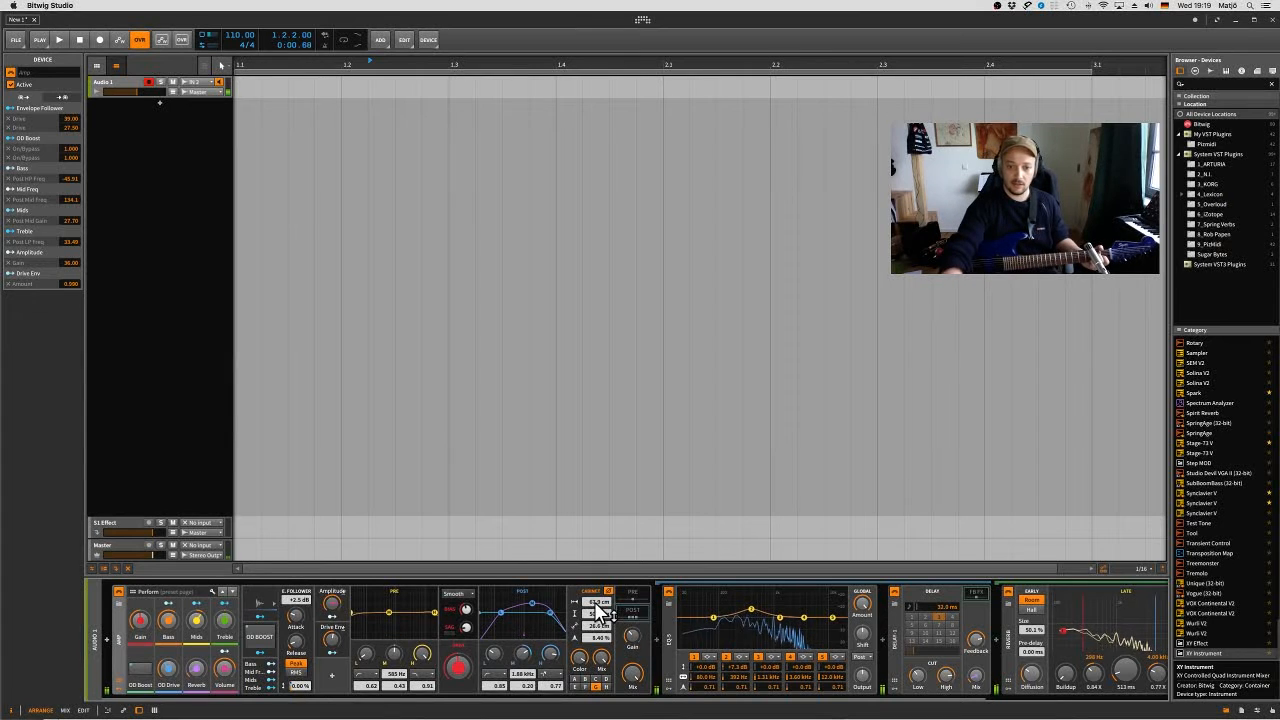
- Adjust the Amp cabinet's width, height and depth, bringing the height to about 51.5 cm
{"action": "left_click_drag", "start_coordinate": [598, 603], "coordinate": [598, 645]}
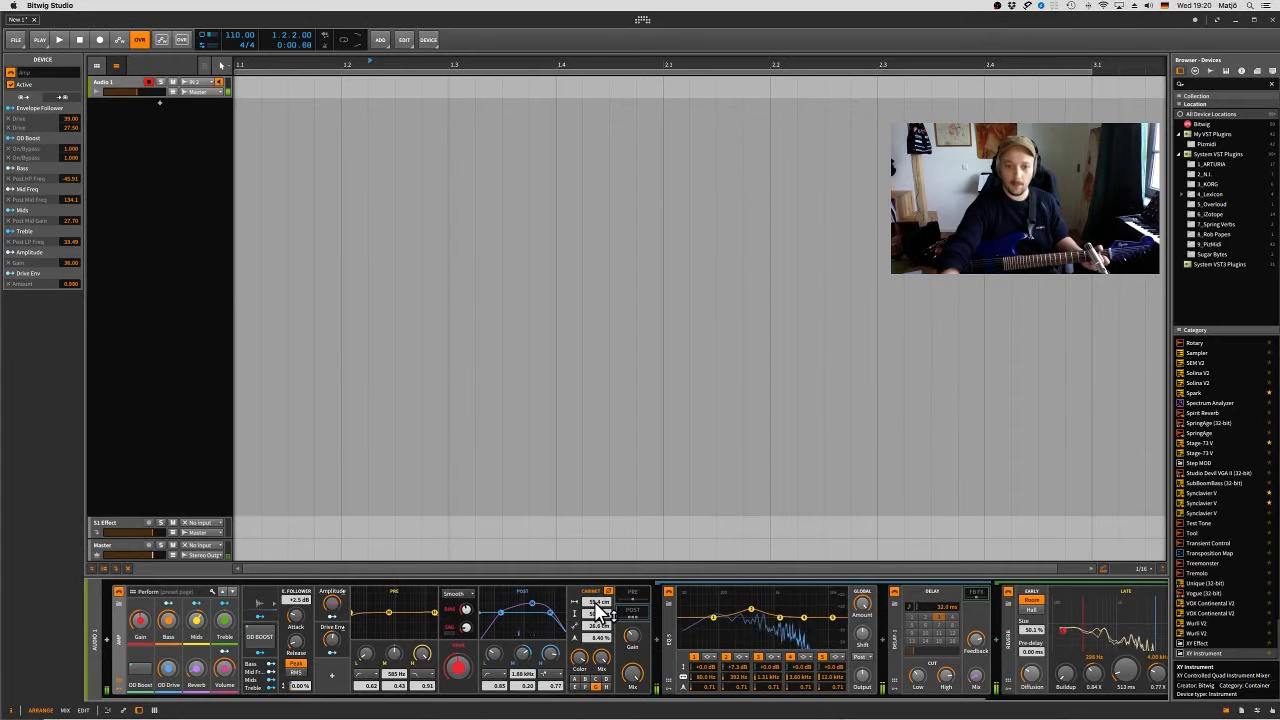
{"action": "left_click_drag", "start_coordinate": [598, 612], "coordinate": [598, 606]}
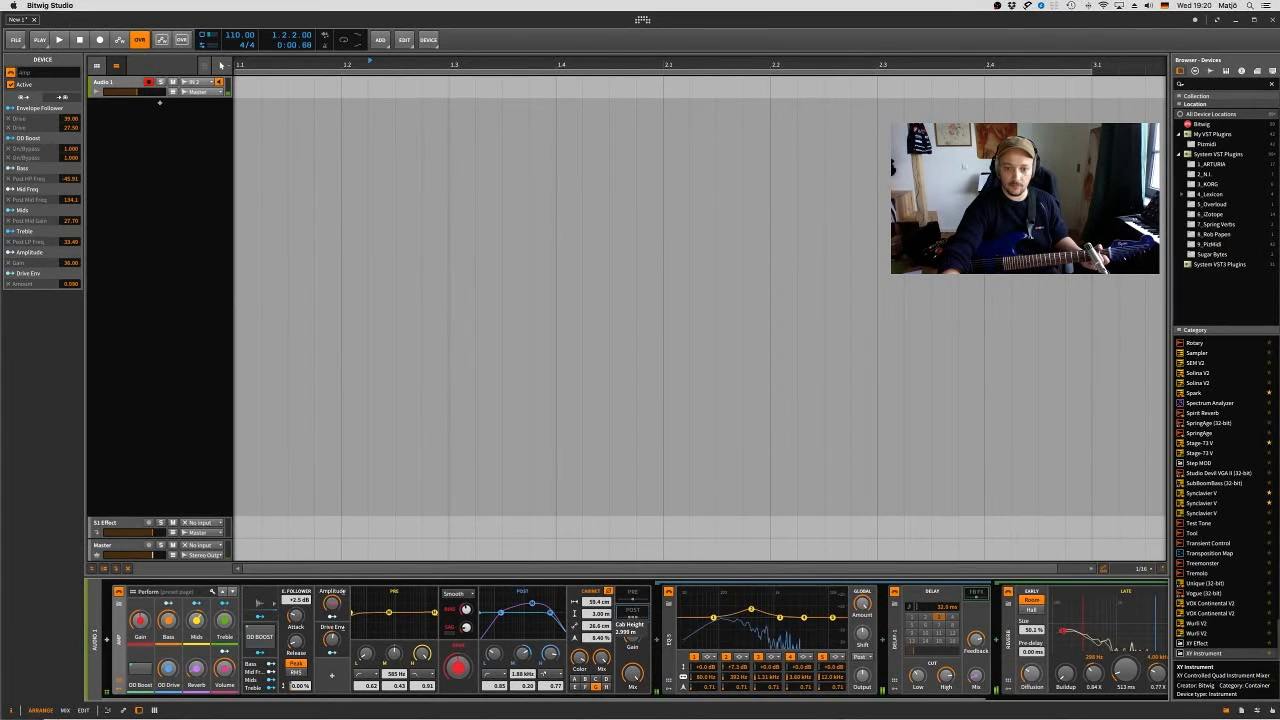
{"action": "left_click_drag", "start_coordinate": [600, 613], "coordinate": [597, 632]}
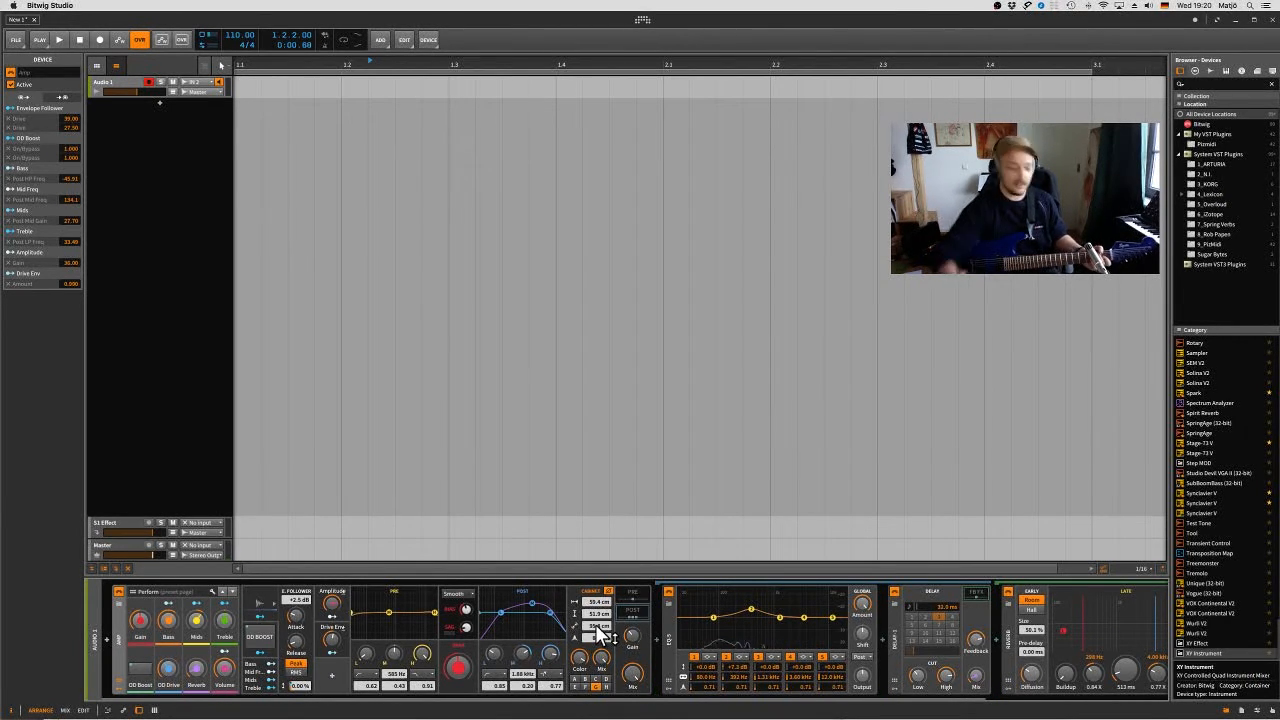
{"action": "mouse_move", "coordinate": [597, 627]}
{"action": "left_mouse_down"}
{"action": "mouse_move", "coordinate": [597, 600]}
{"action": "mouse_move", "coordinate": [597, 643]}
{"action": "left_mouse_up"}
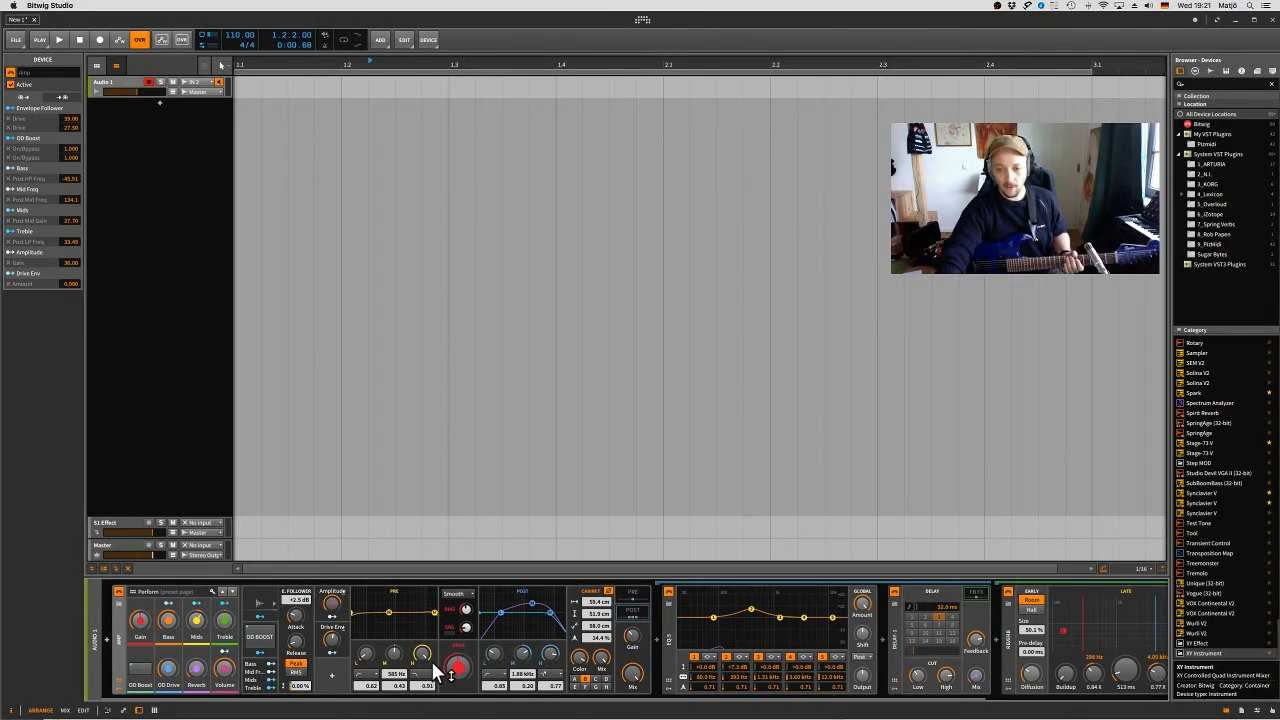
- Replace the current Amp preset with Eleven and Beyond from the preset library
{"action": "left_click", "coordinate": [118, 604]}
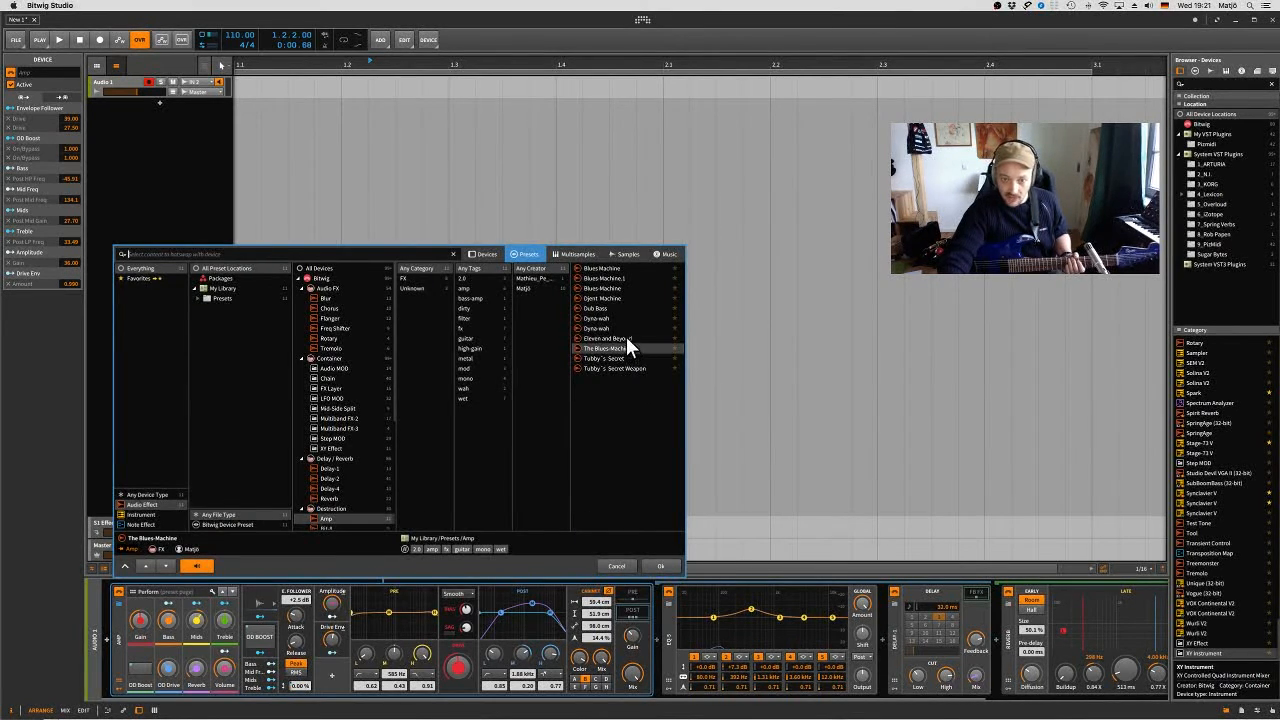
{"action": "left_click", "coordinate": [627, 338]}
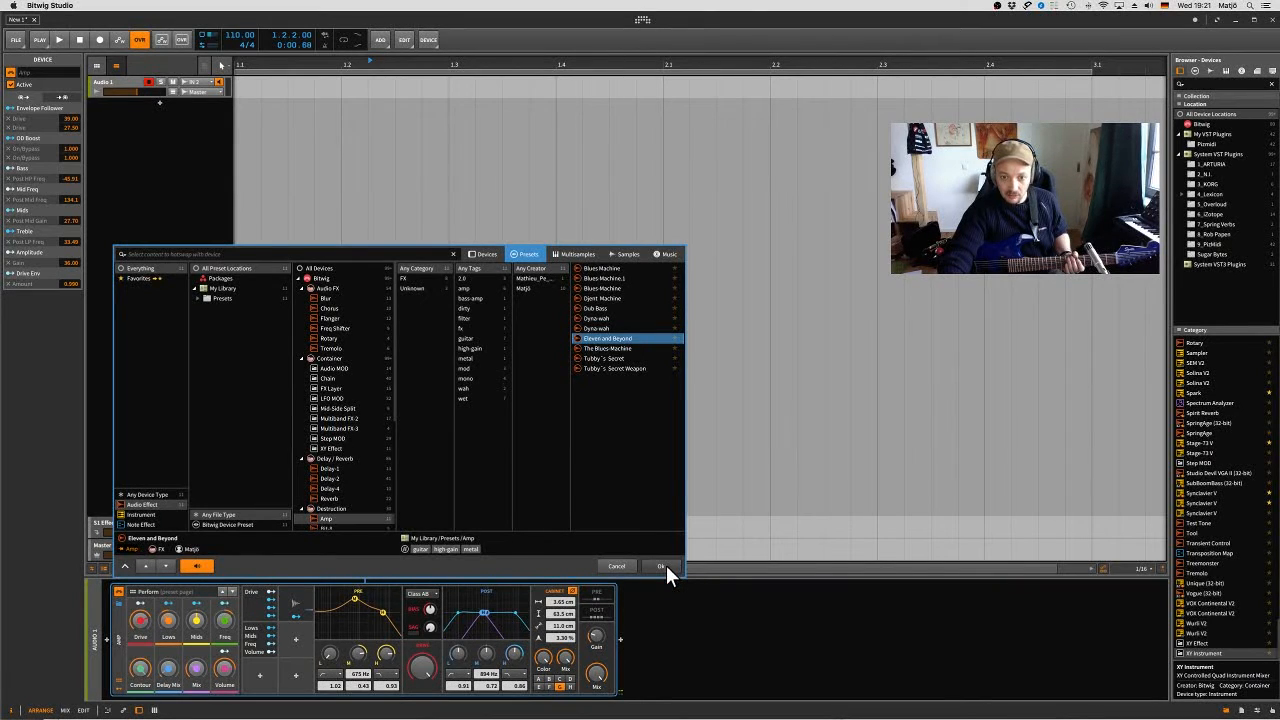
{"action": "left_click", "coordinate": [664, 567]}
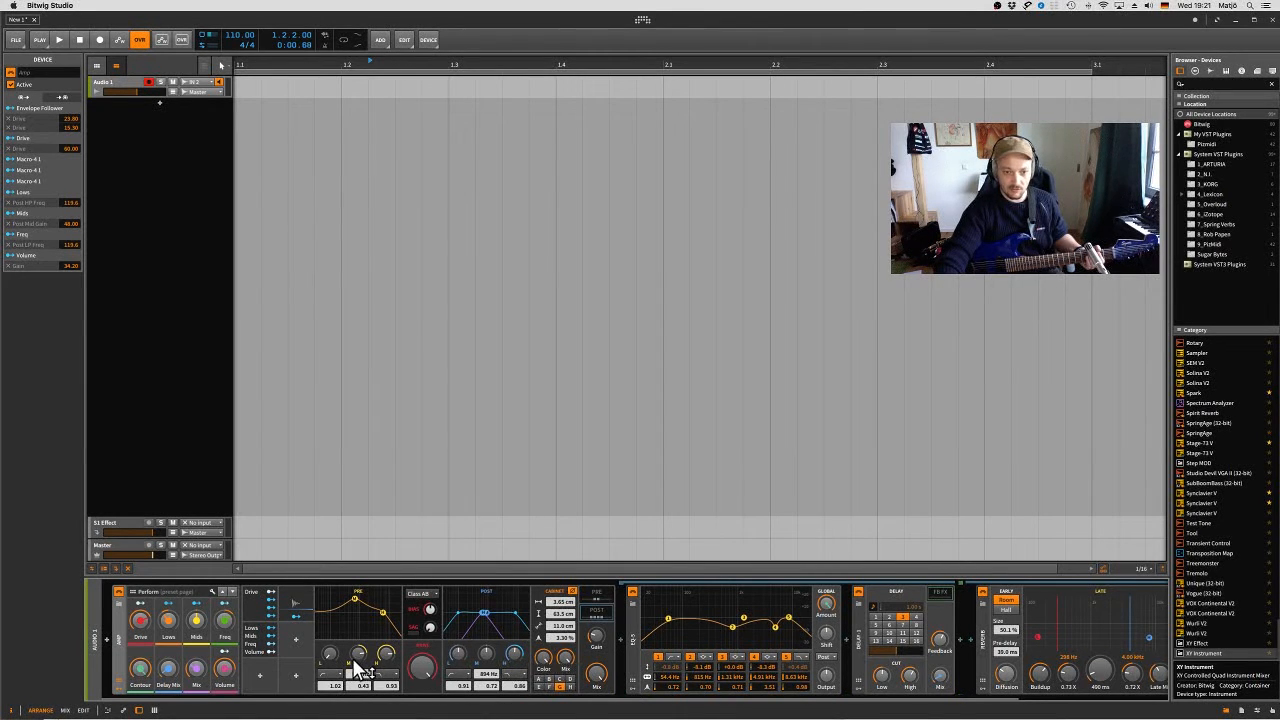
- Look through the Amp's Post FX devices and switch to showing its Pre FX chain
{"action": "mouse_move", "coordinate": [360, 660]}
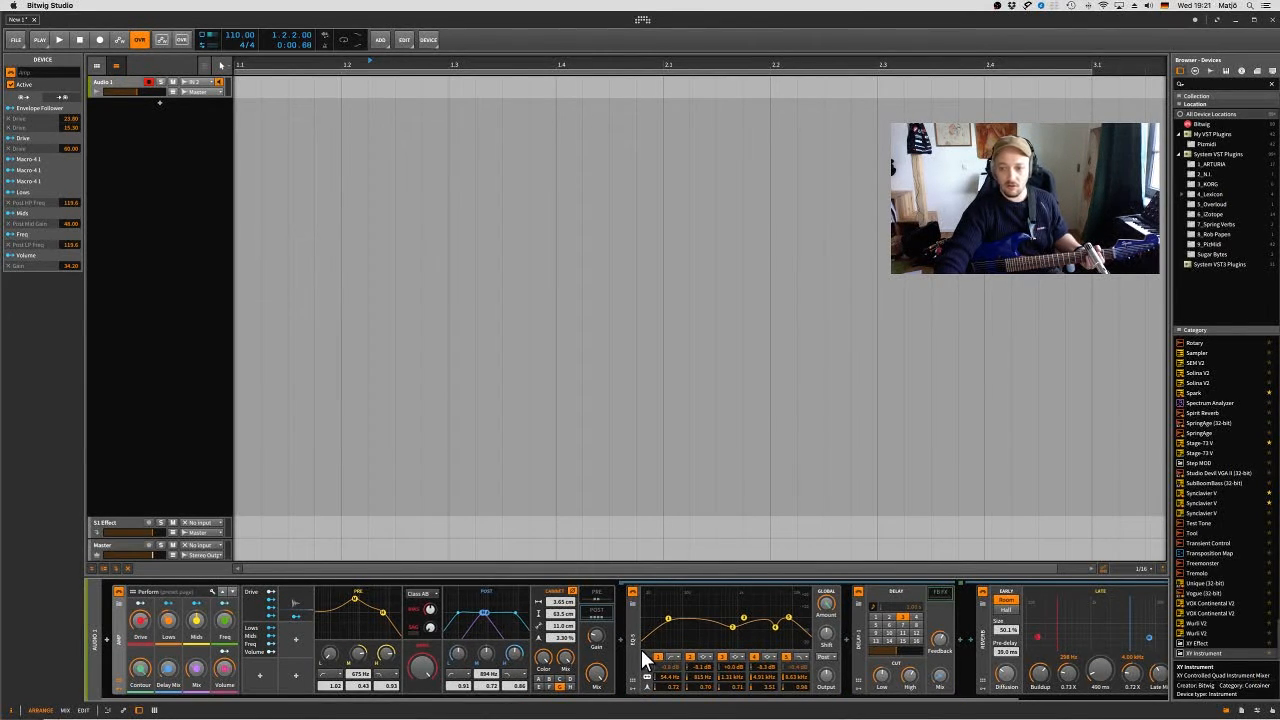
{"action": "scroll", "coordinate": [641, 649], "scroll_direction": "right", "scroll_amount": 5}
{"action": "scroll", "coordinate": [643, 660], "scroll_direction": "left", "scroll_amount": 5}
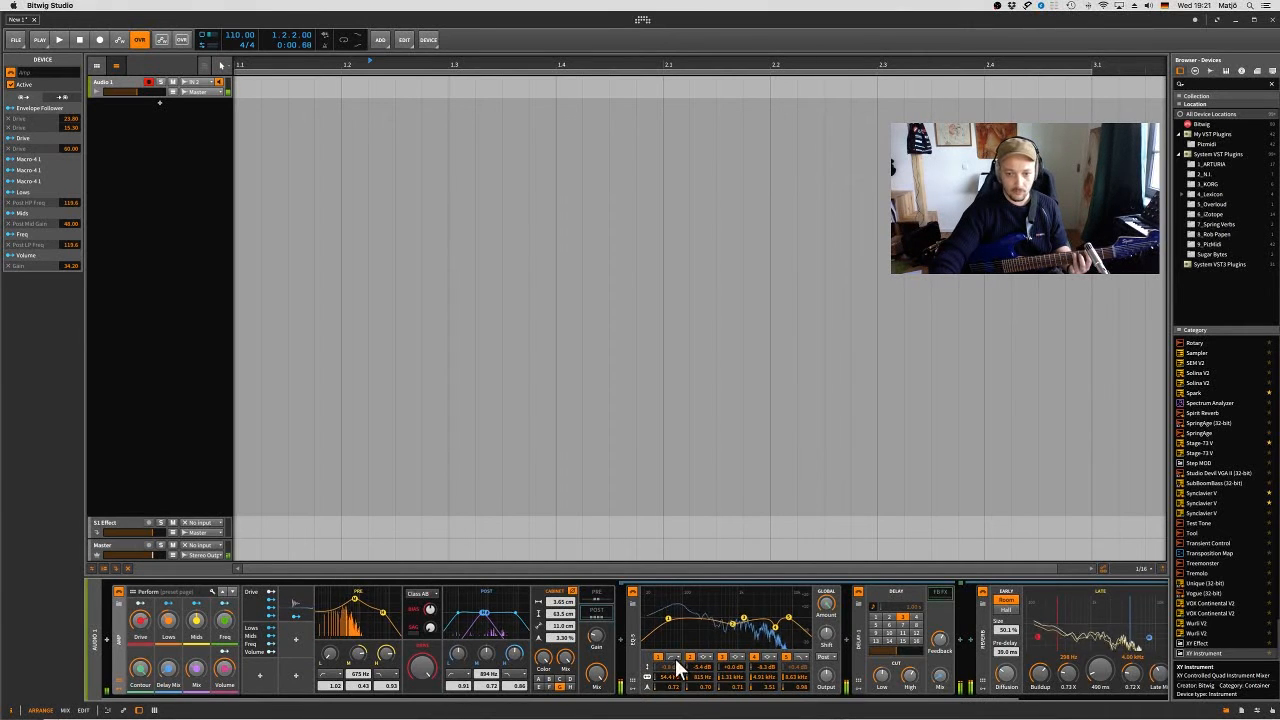
{"action": "left_click", "coordinate": [597, 594]}
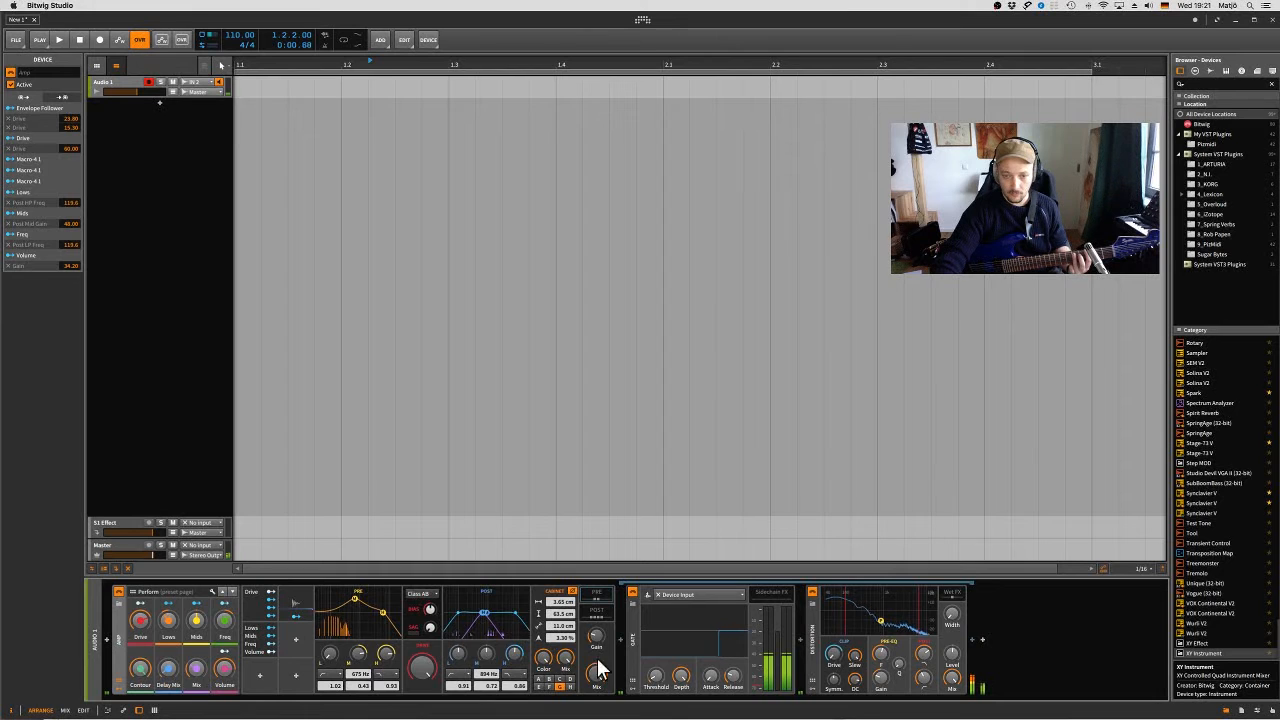
- Adjust the Amp's Drive macro and set the Mix macro to about 52 %
{"action": "left_click_drag", "start_coordinate": [141, 619], "coordinate": [142, 616]}
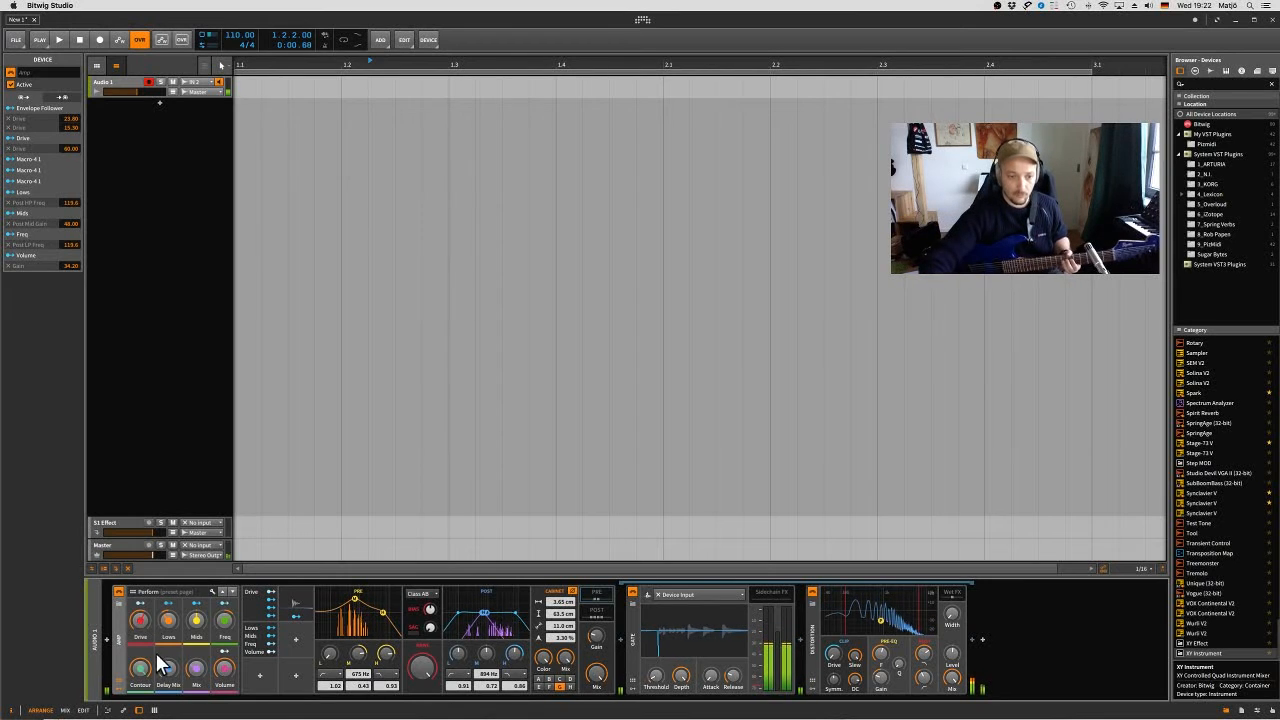
{"action": "left_click_drag", "start_coordinate": [196, 672], "coordinate": [196, 662]}
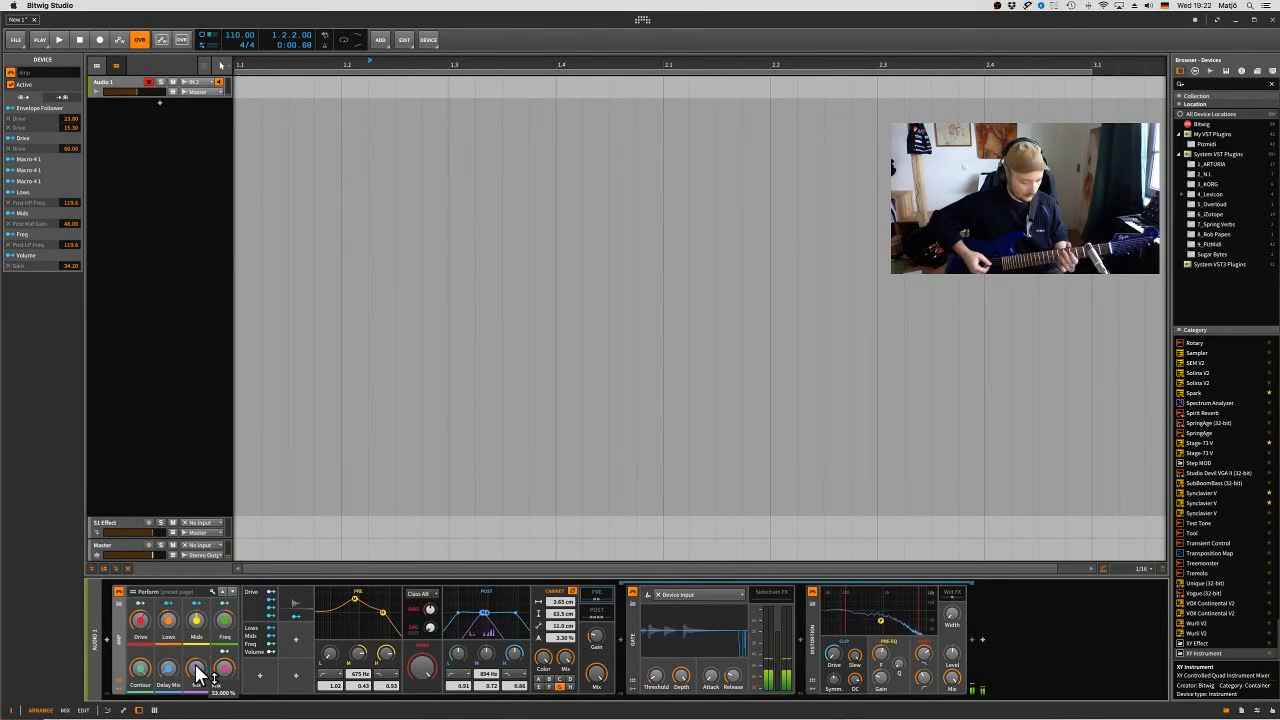